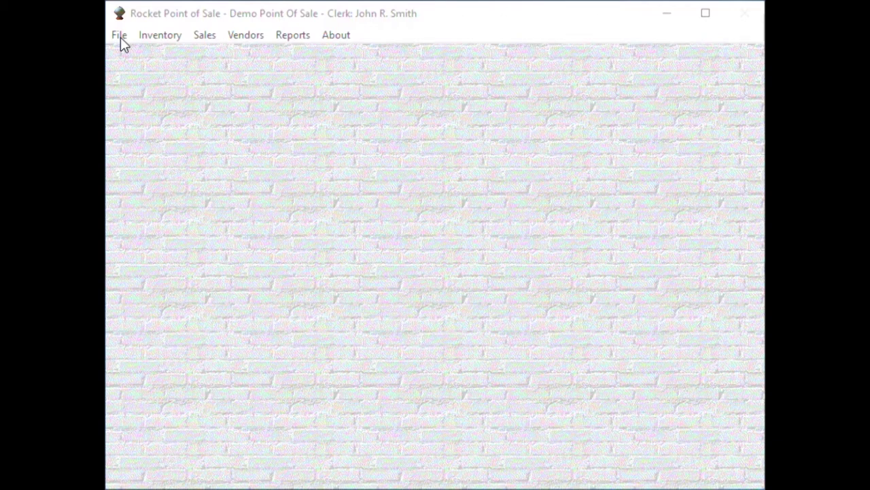
- Open the inventory records and bring up the item Apple (Red Delicous) through the inventory search
click(120, 38)
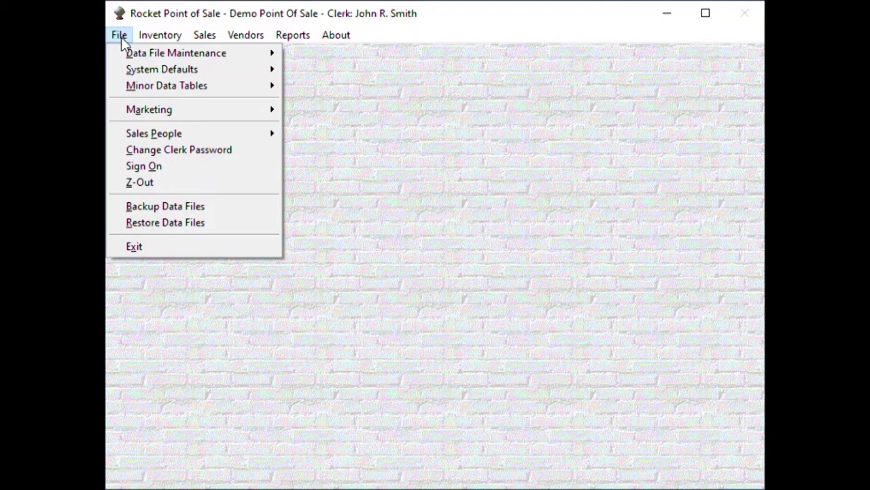
mouse_move(161, 35)
click(154, 51)
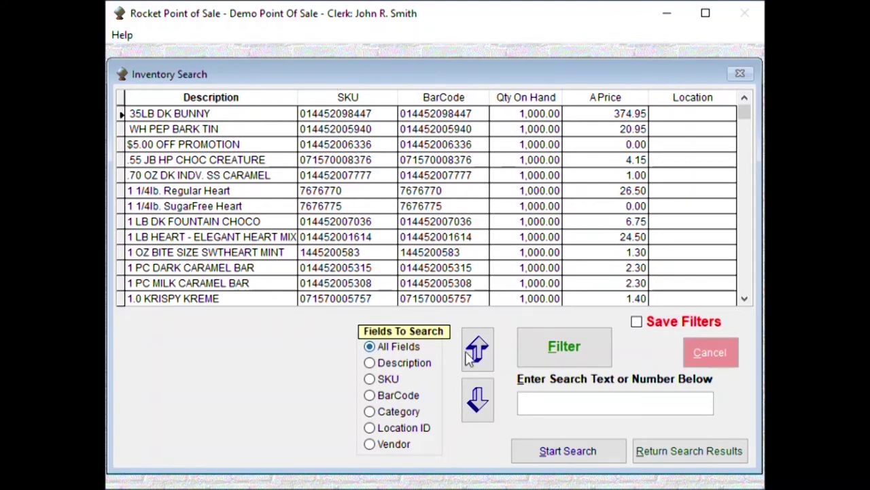
click(594, 452)
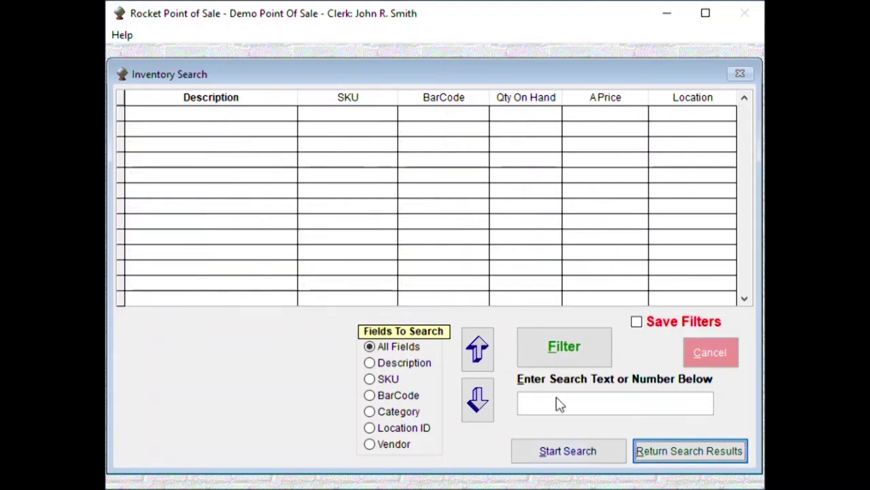
click(678, 452)
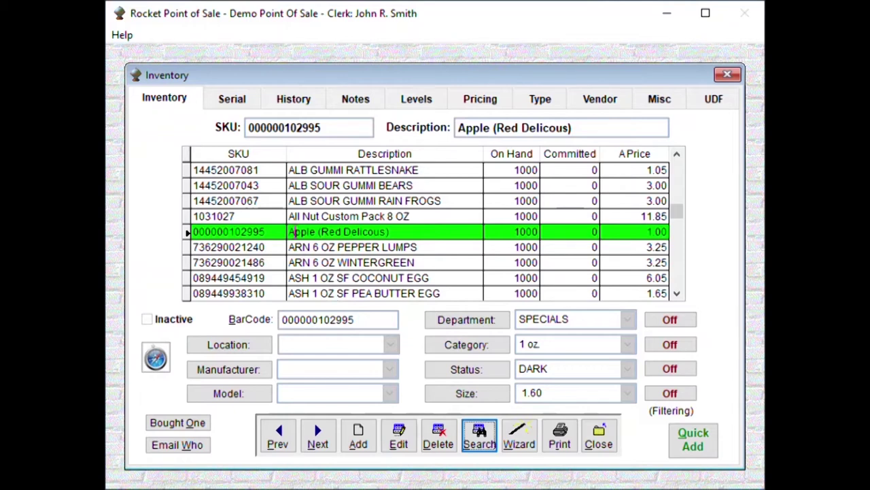
- Review the apple item's serial numbers, history, notes, stock levels, pricing, item type and vendor information
click(233, 100)
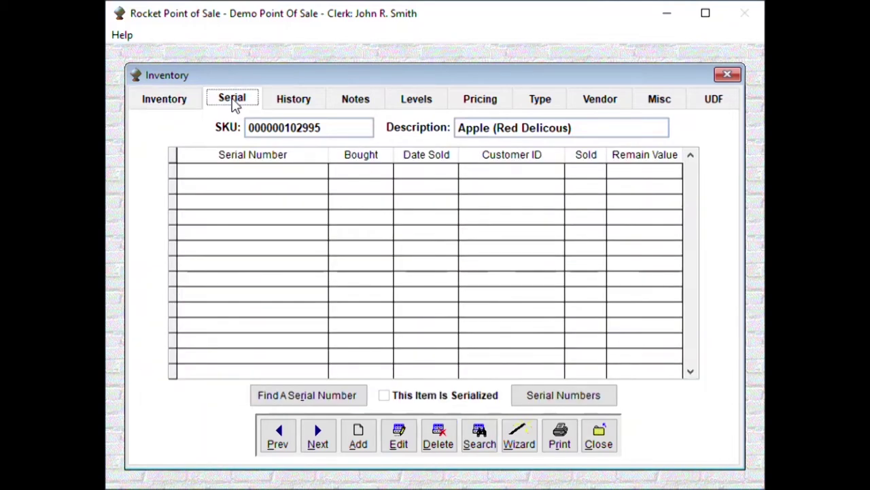
click(293, 103)
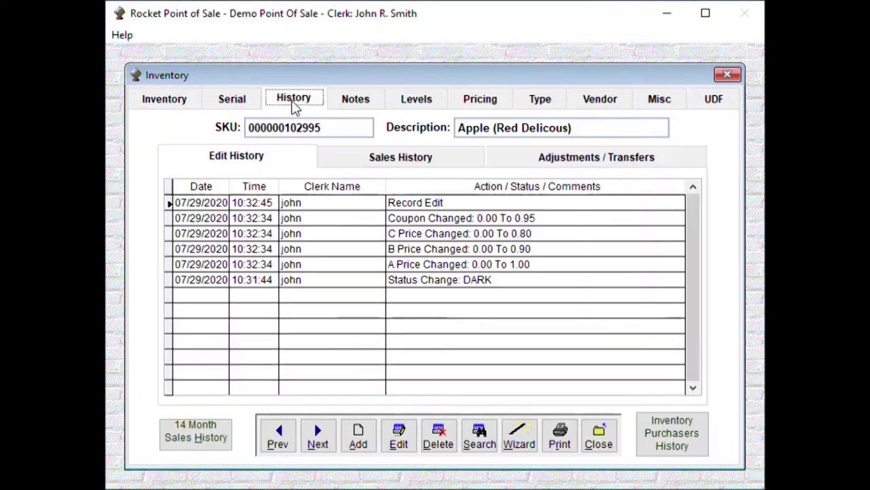
click(348, 102)
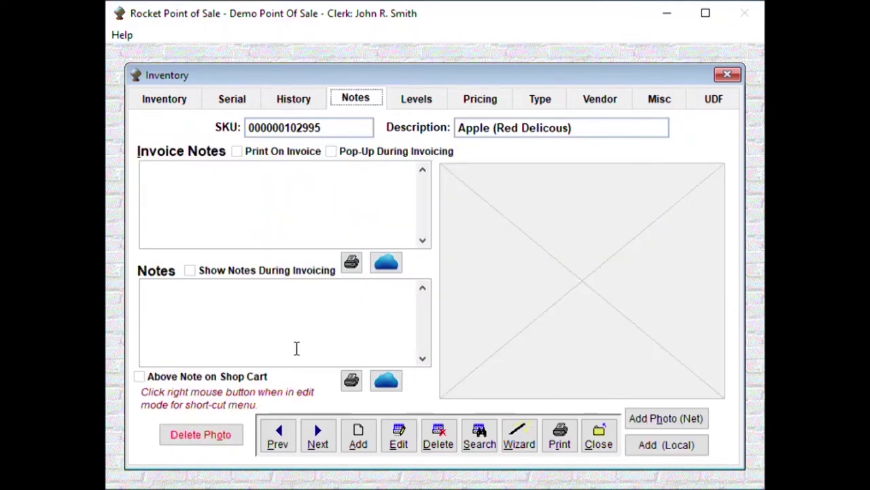
click(421, 101)
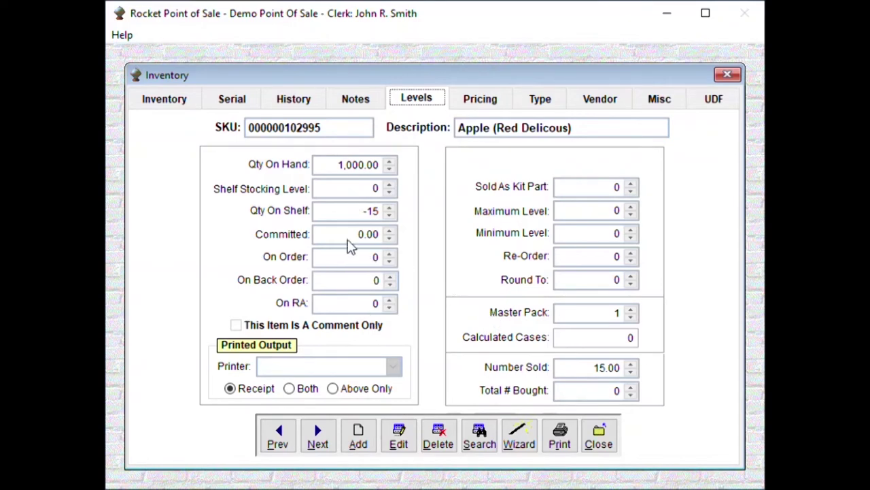
click(480, 107)
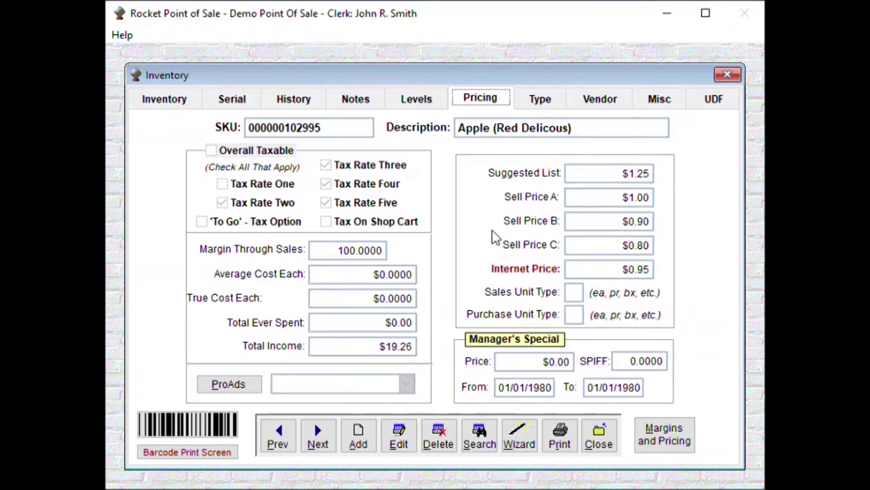
click(531, 107)
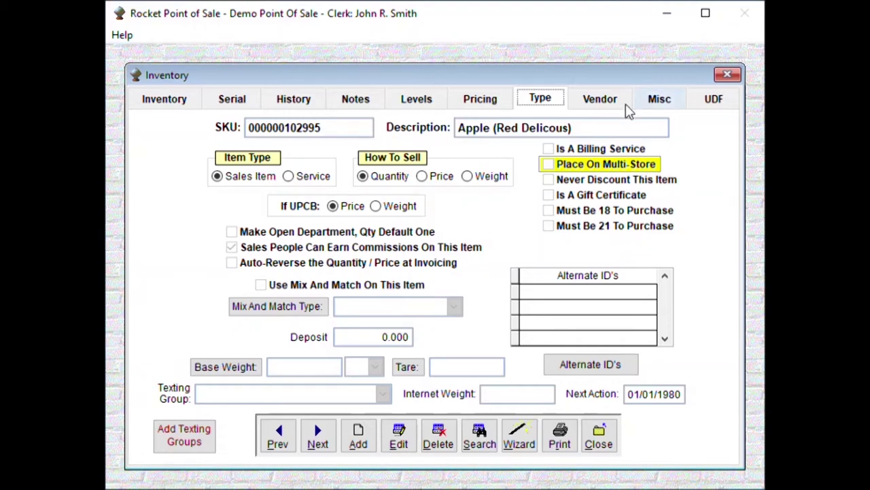
click(605, 105)
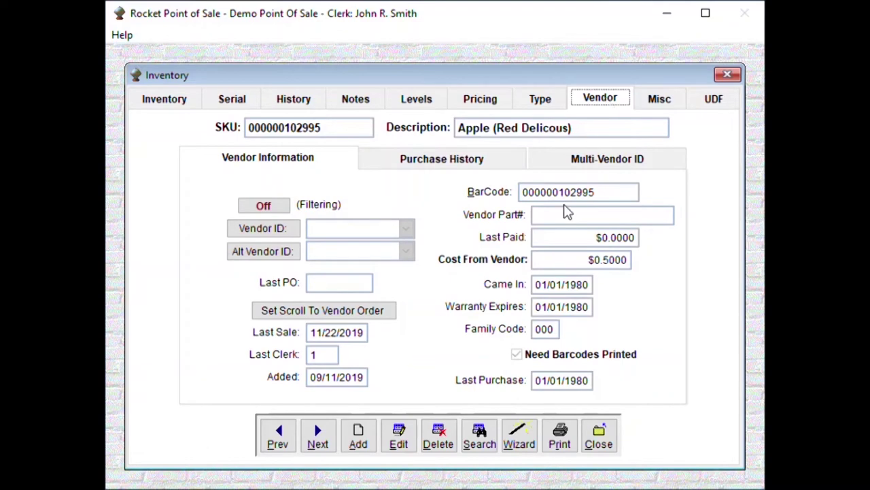
- Review the apple item's miscellaneous settings, from units of measure through loyalty, and its user-defined fields, and close the inventory record
click(659, 102)
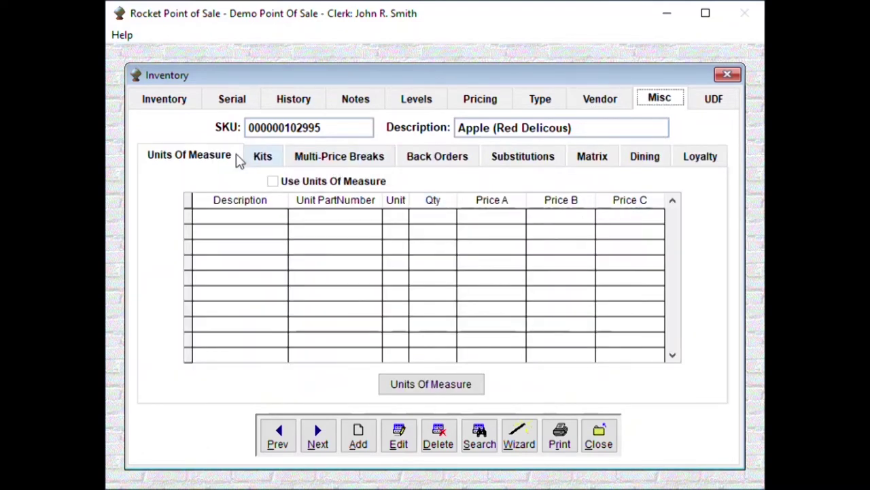
click(264, 160)
click(322, 164)
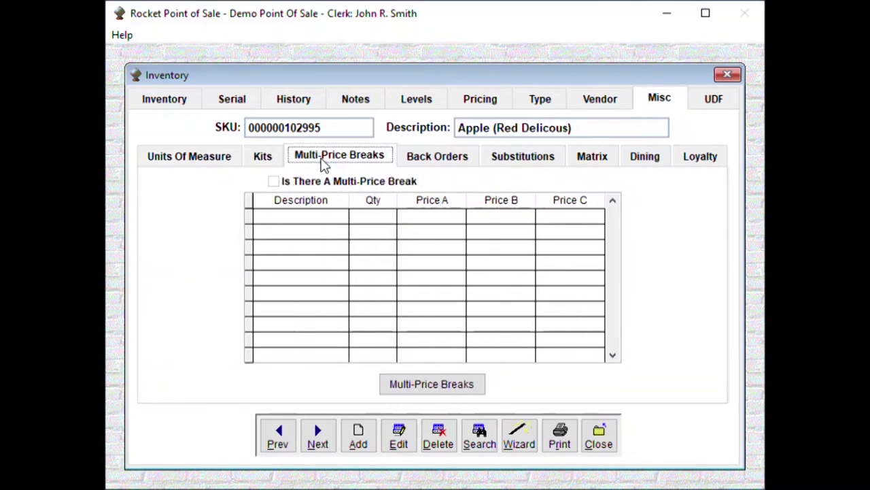
click(428, 165)
click(517, 157)
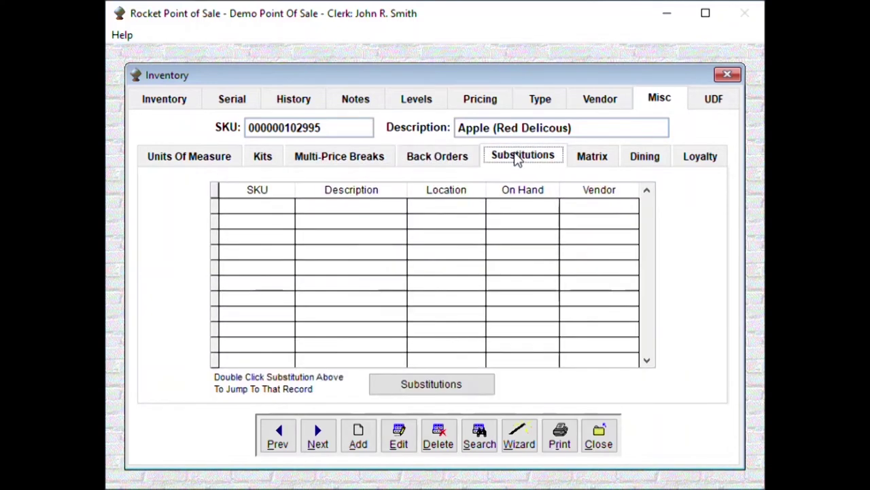
click(597, 159)
click(642, 162)
click(687, 162)
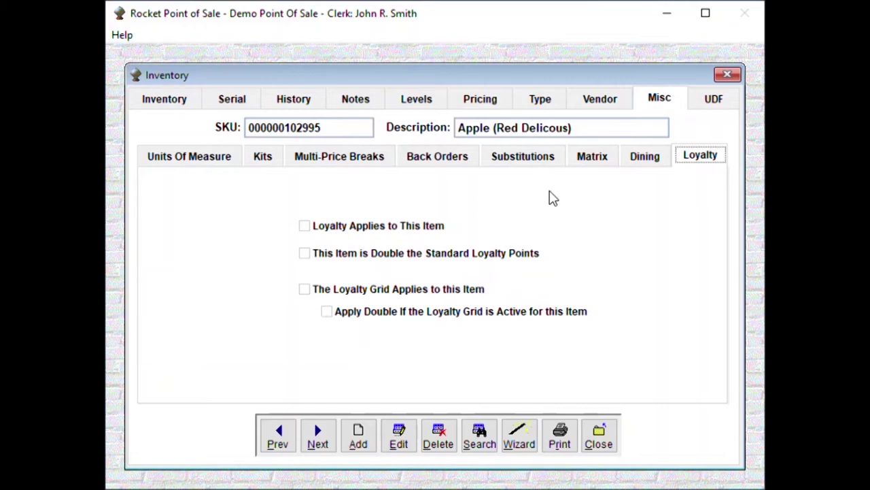
click(710, 102)
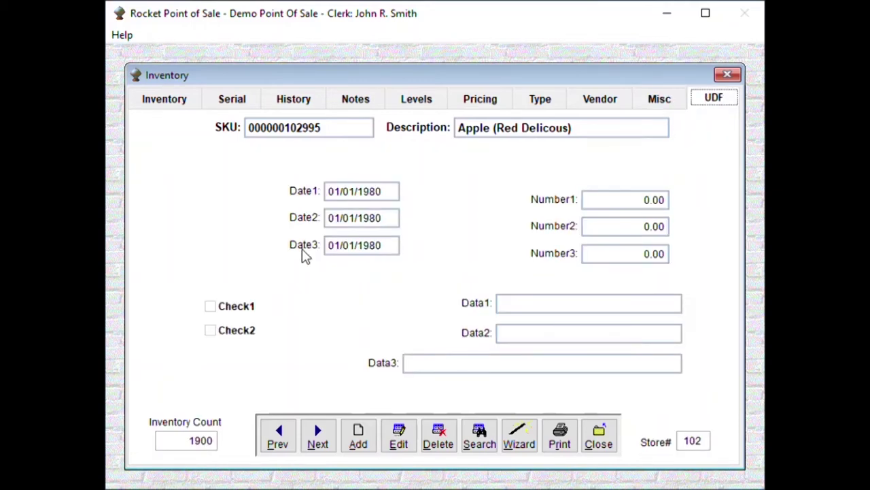
click(602, 443)
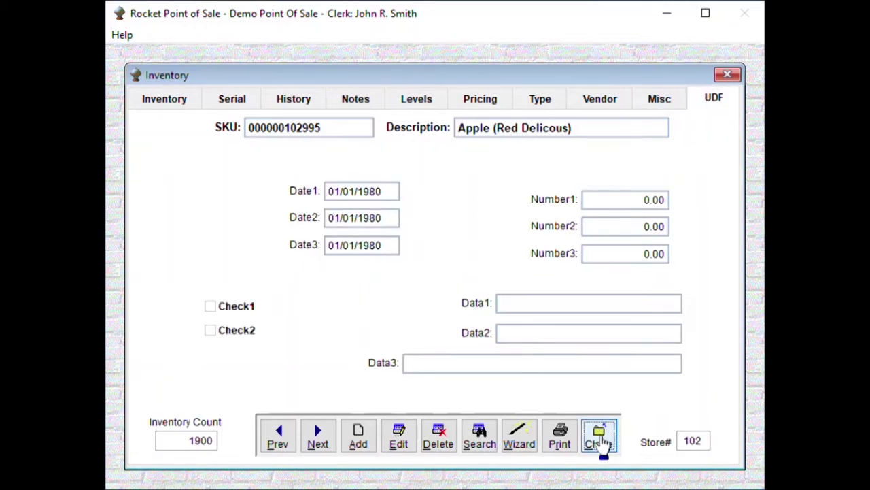
- Open the customer records and return the CASH CUSTOMER account from the customer search
click(202, 37)
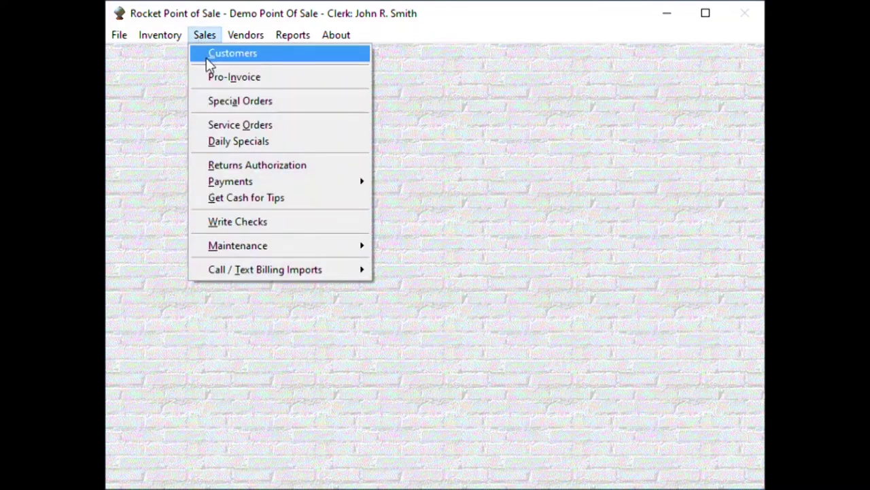
click(209, 57)
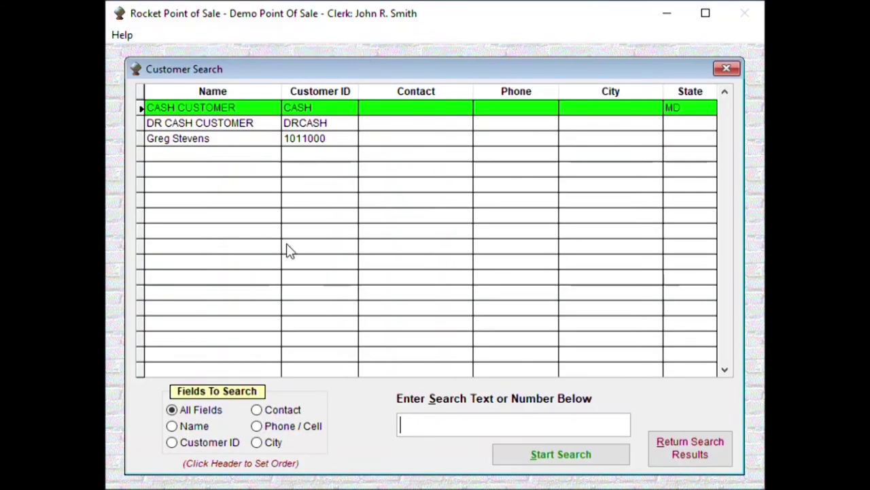
click(700, 459)
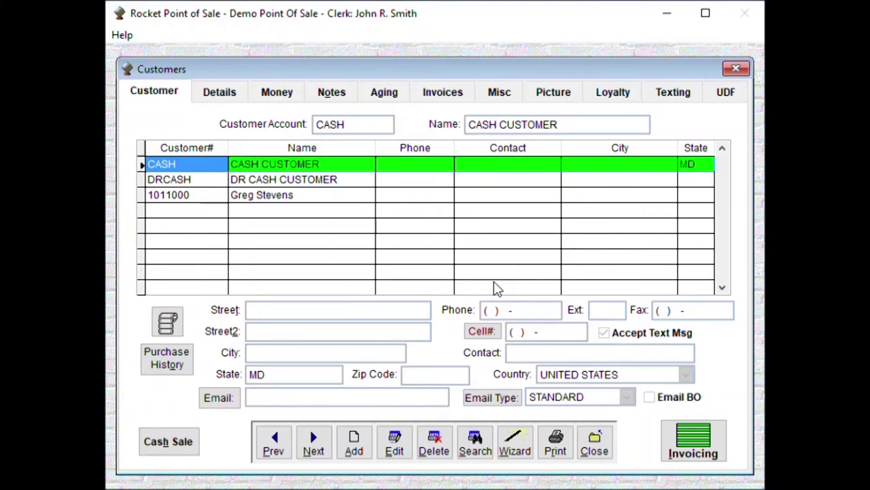
- Review the cash customer's details, money settings, account aging and invoice history
click(228, 100)
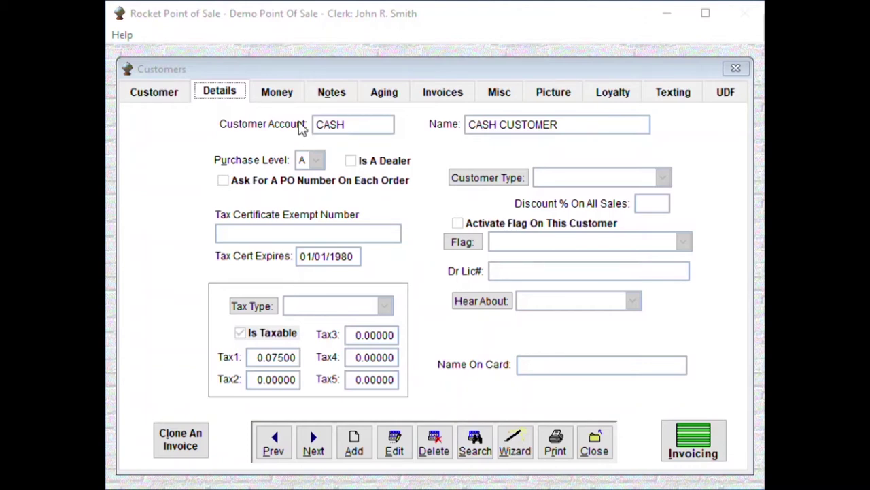
click(282, 93)
click(382, 93)
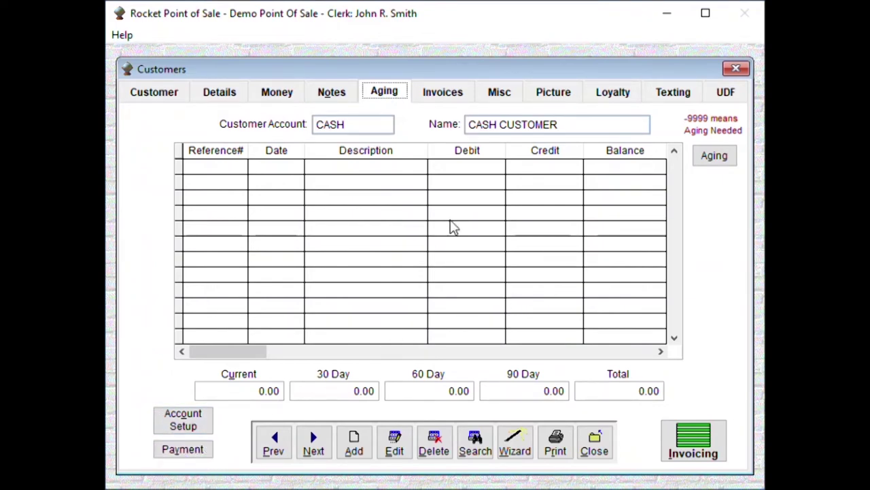
click(447, 96)
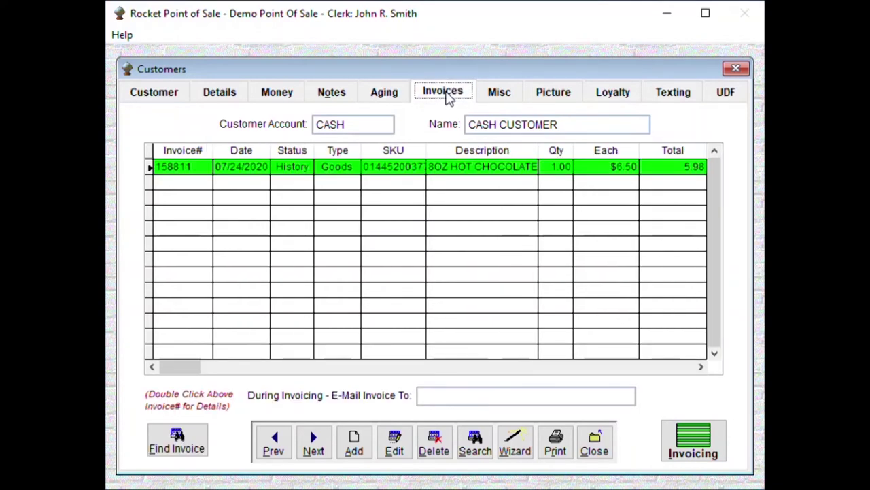
- Review the cash customer's miscellaneous records: alternate shipping, loans, tele-marketing, back orders, recurring charges and cashed checks
click(503, 97)
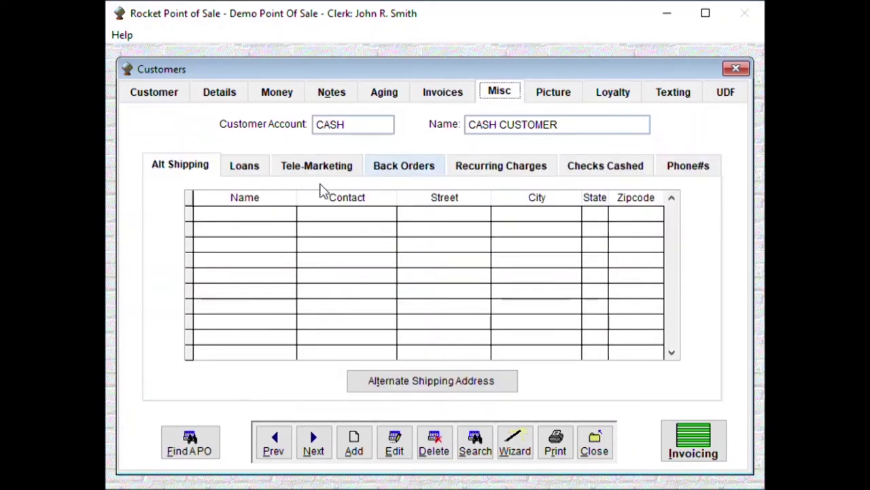
click(246, 175)
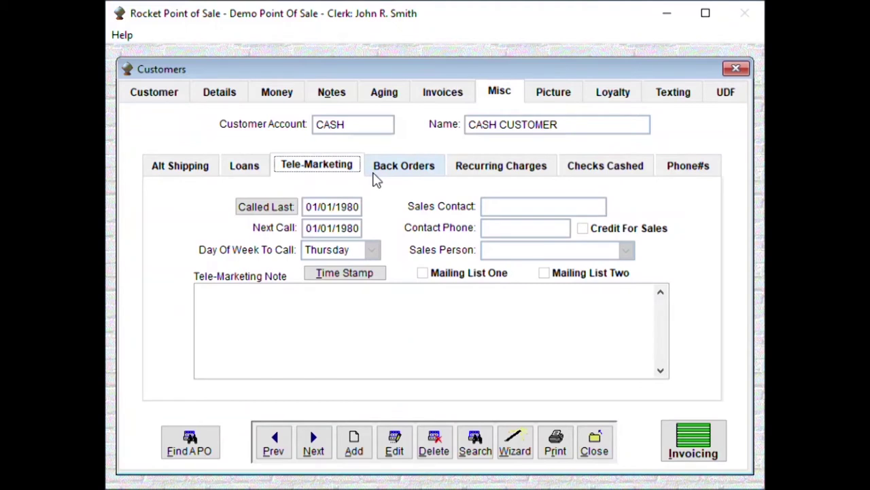
click(399, 171)
click(479, 173)
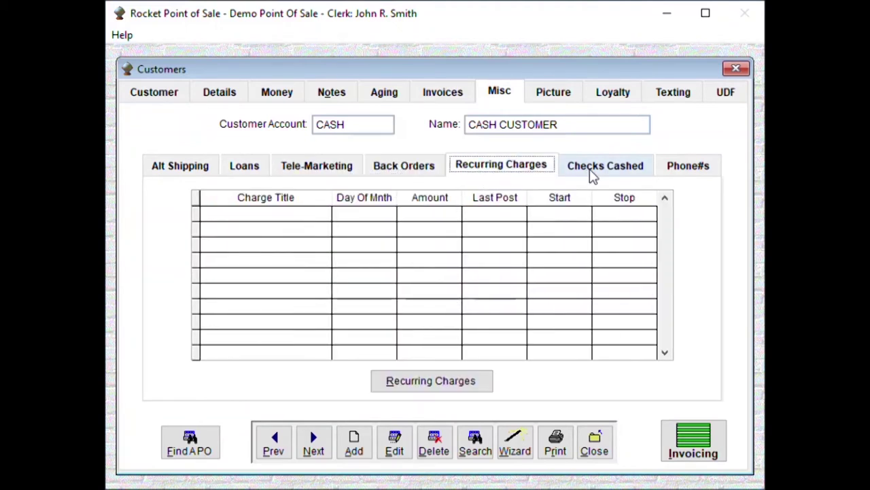
click(592, 170)
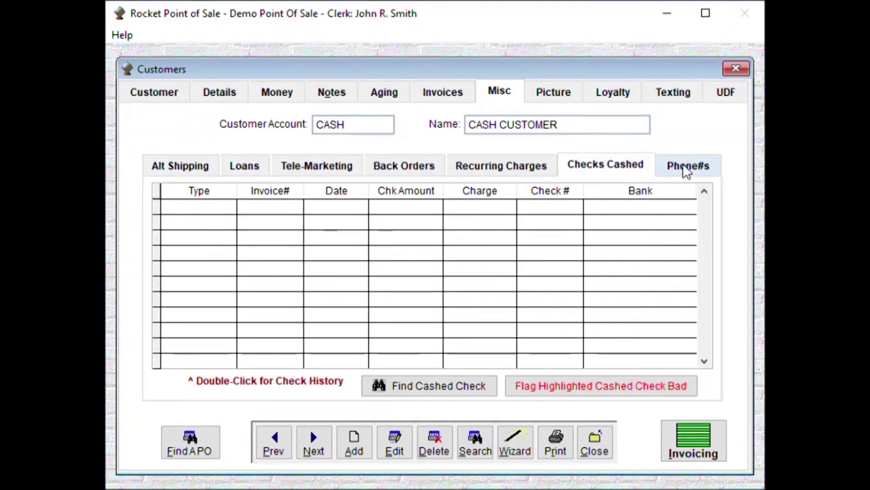
- Review the cash customer's picture, loyalty points, texting setup and user-defined fields
click(555, 94)
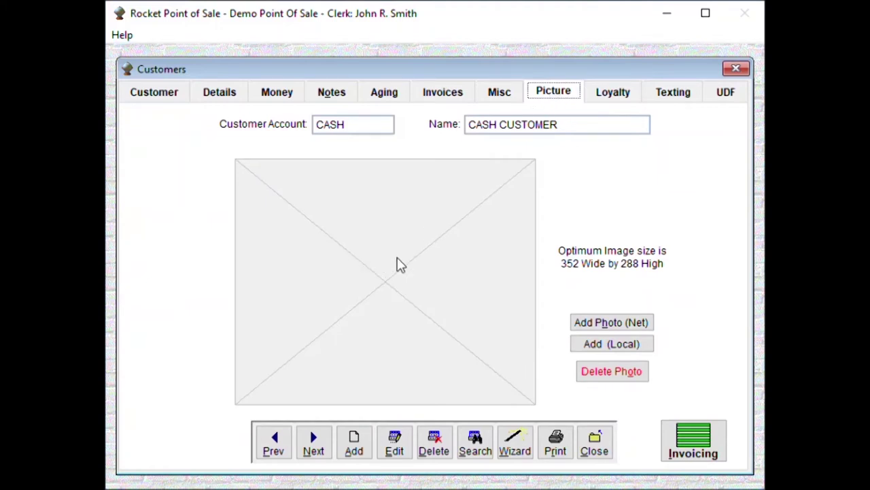
click(619, 95)
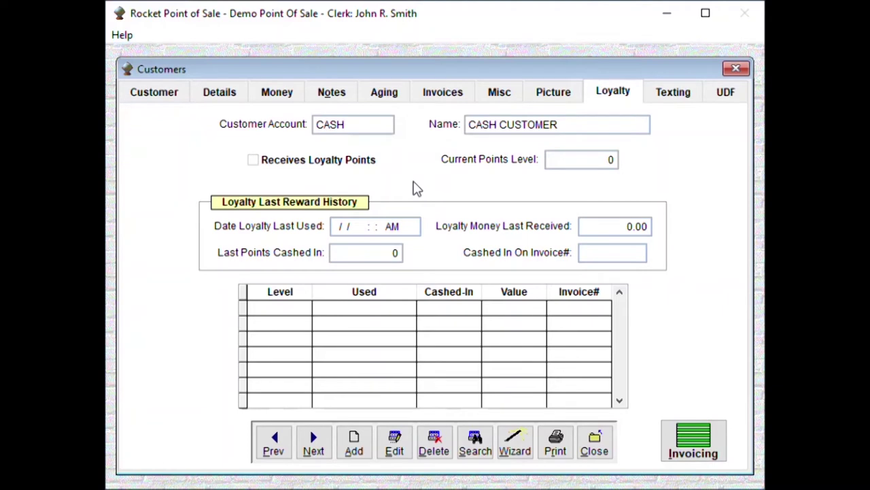
click(680, 92)
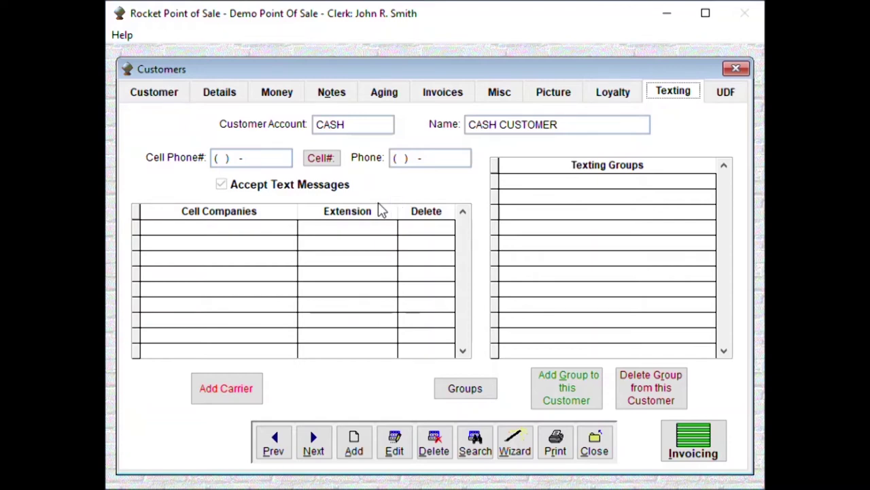
click(726, 95)
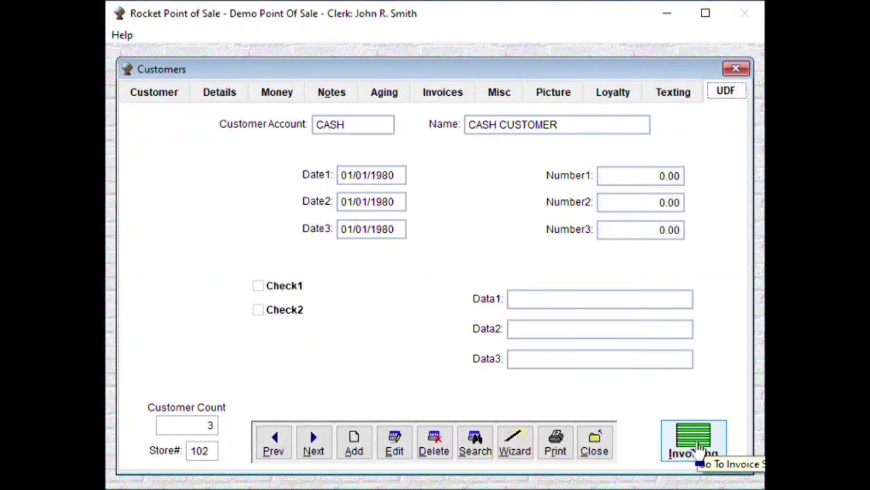
- Start an invoice for the cash customer and bring up the Departments item screen
click(698, 445)
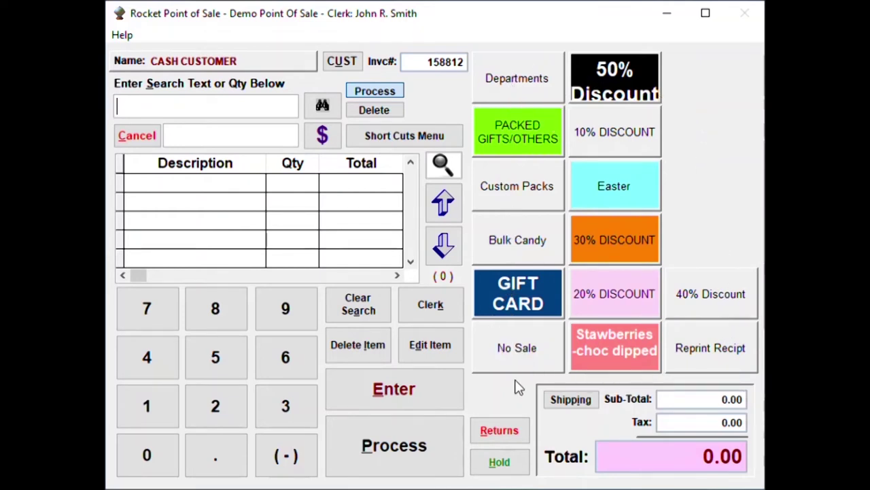
click(518, 85)
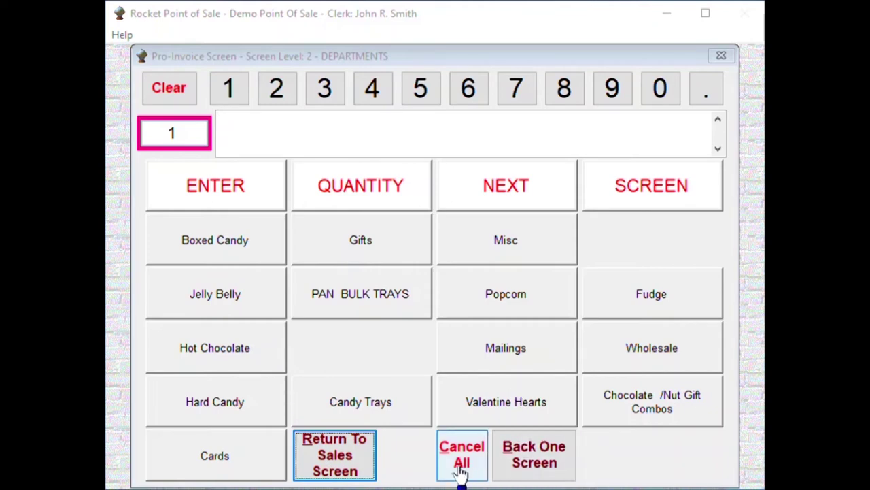
click(535, 456)
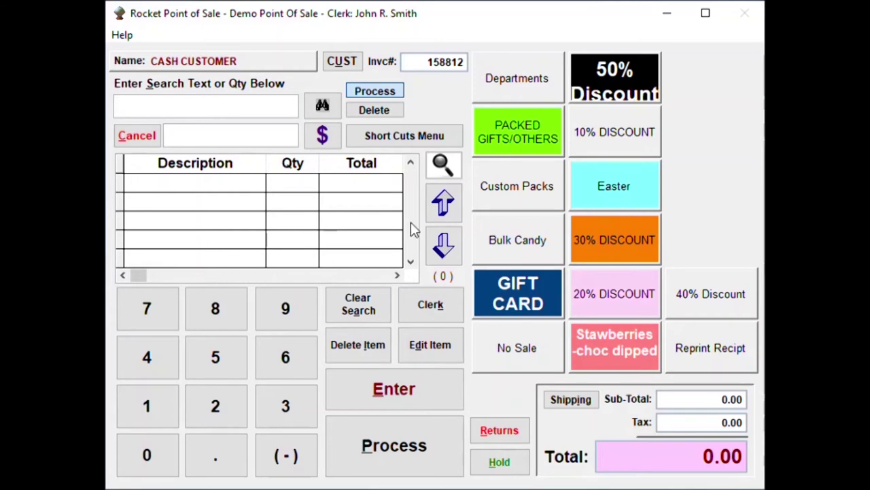
click(514, 81)
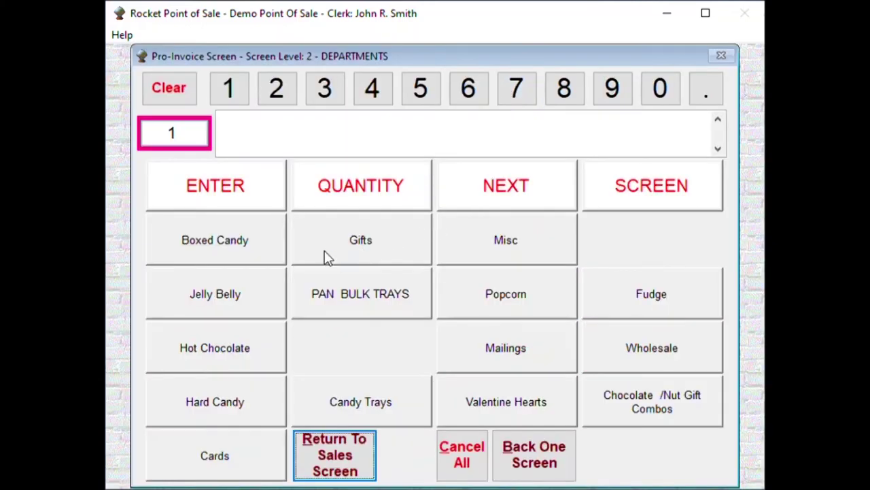
- Add one Boxed Candy item priced at 12.00 to the cash customer's invoice
click(200, 241)
click(234, 189)
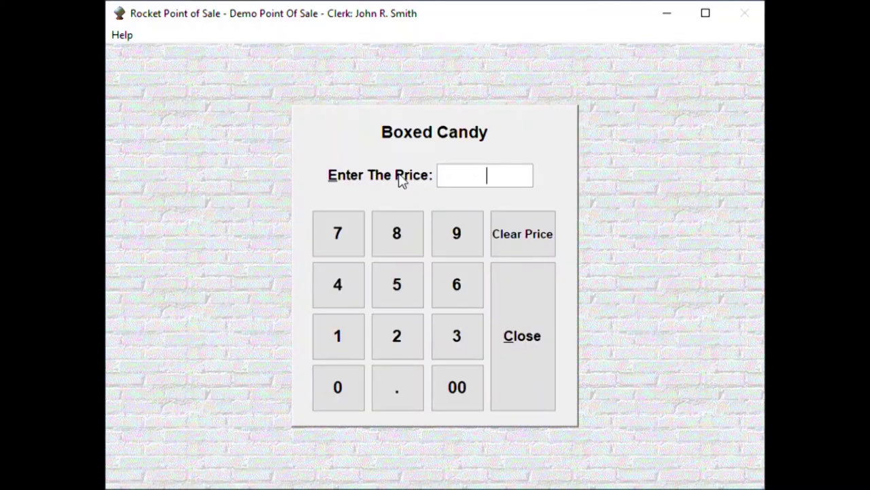
click(355, 348)
click(401, 346)
click(521, 336)
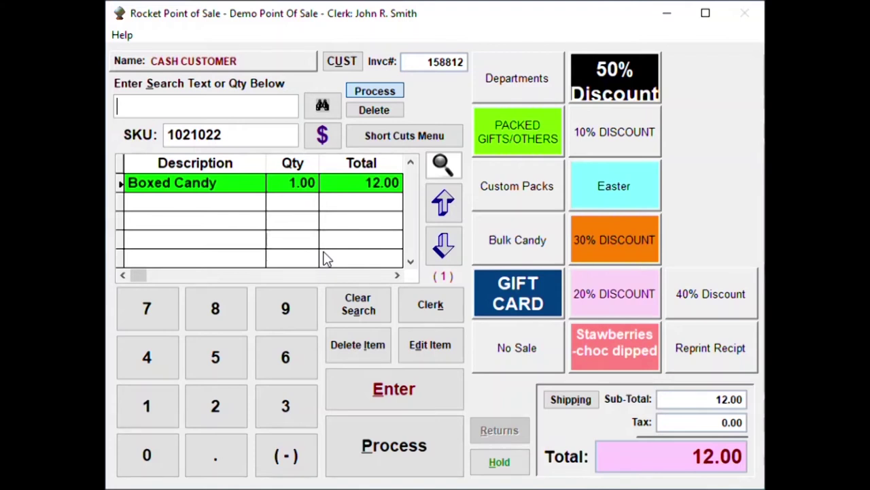
- Review the Boxed Candy line's editing options and its additional columns in the invoice's item list
click(426, 346)
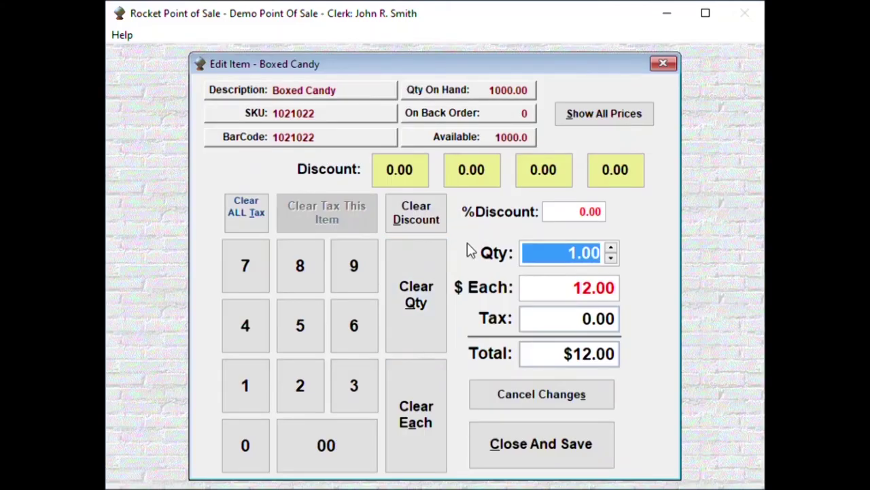
click(555, 449)
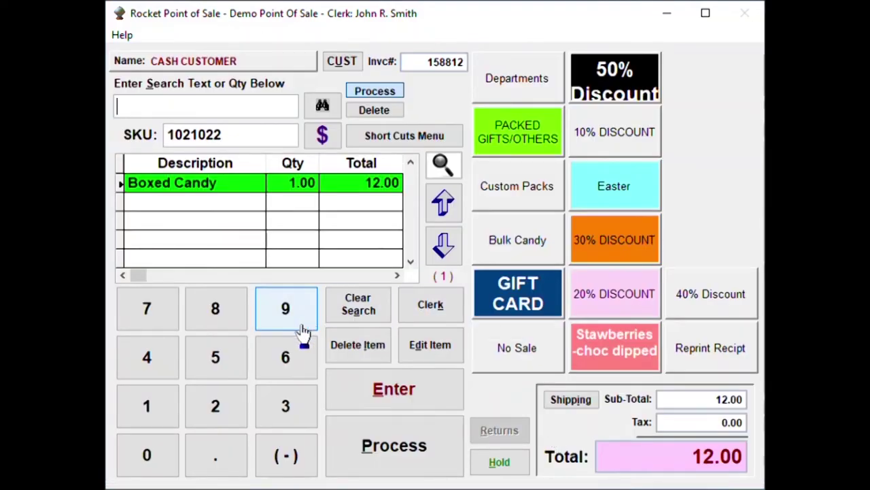
click(359, 275)
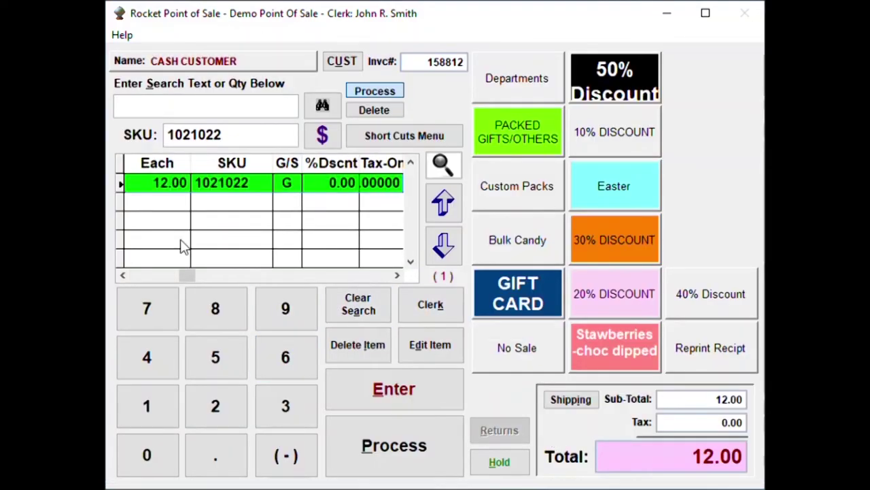
drag(200, 275, 128, 291)
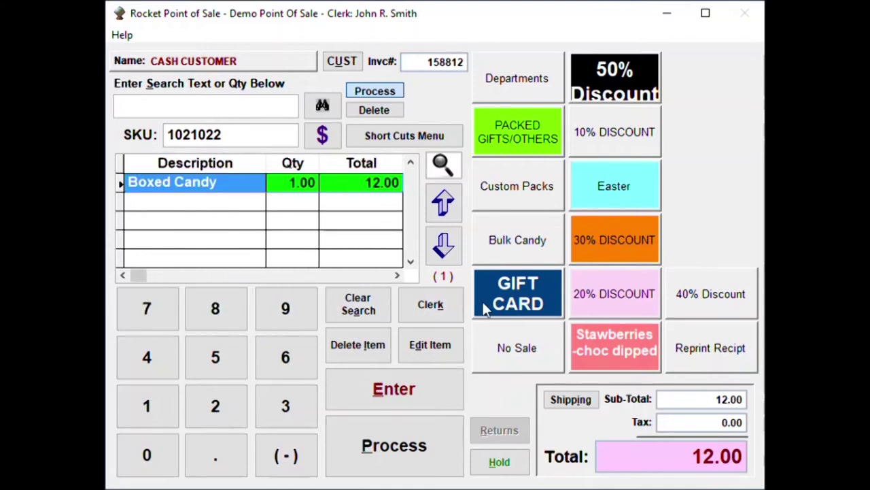
- Process the invoice with 12.00 tendered in cash and close out the ticket
click(396, 446)
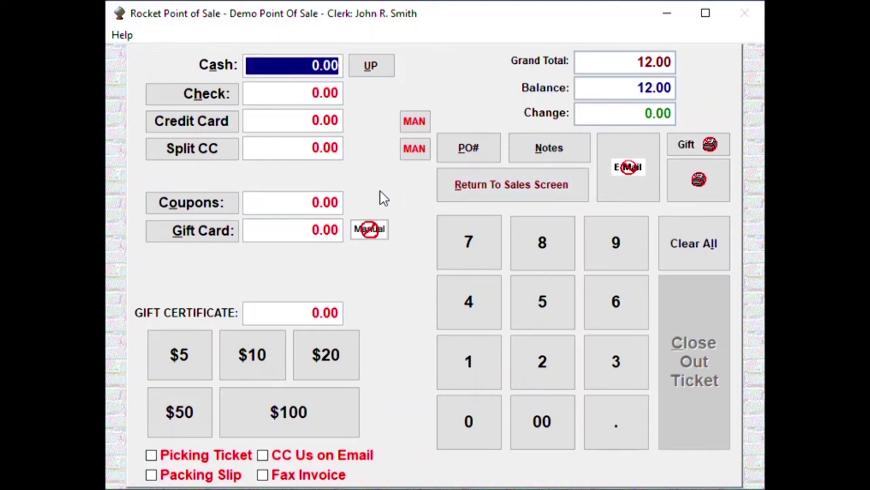
click(371, 66)
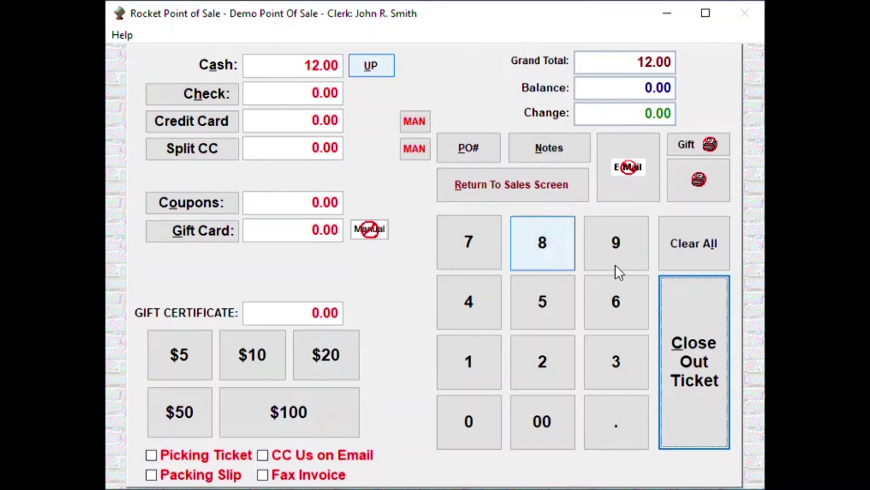
click(703, 369)
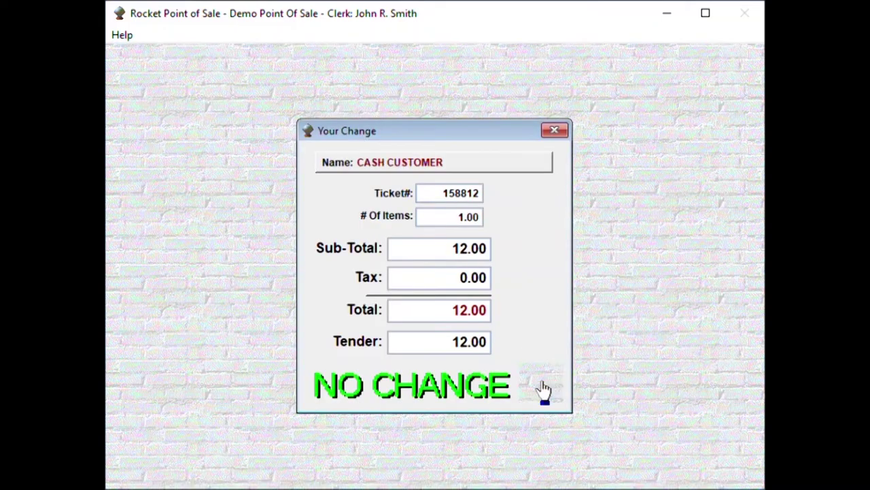
click(544, 389)
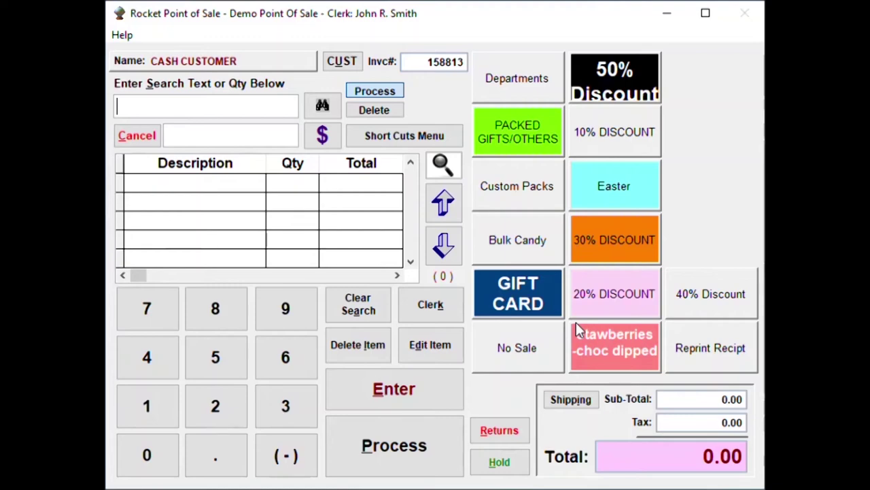
- Review the invoicing hot keys, then cancel the empty new invoice and leave the customer records
click(406, 138)
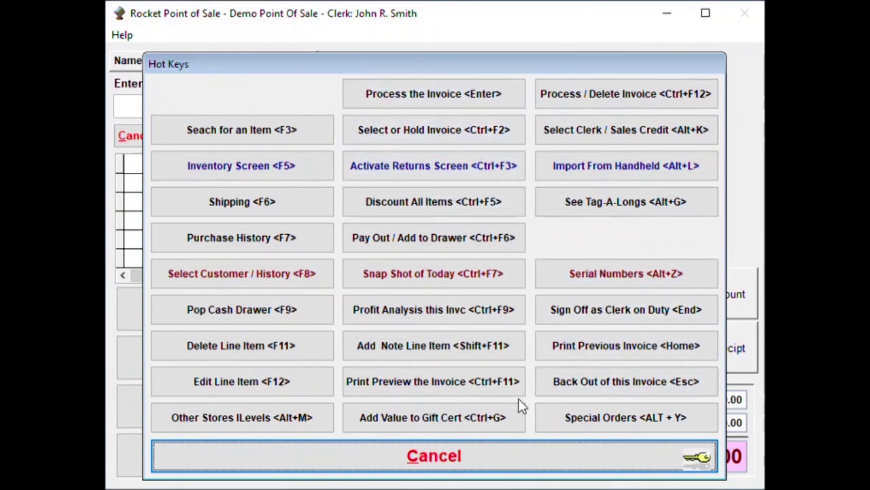
click(438, 466)
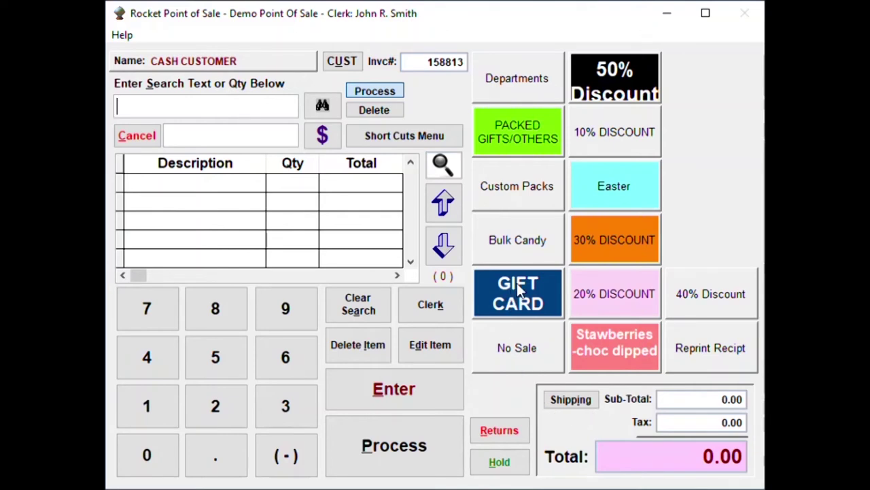
click(138, 139)
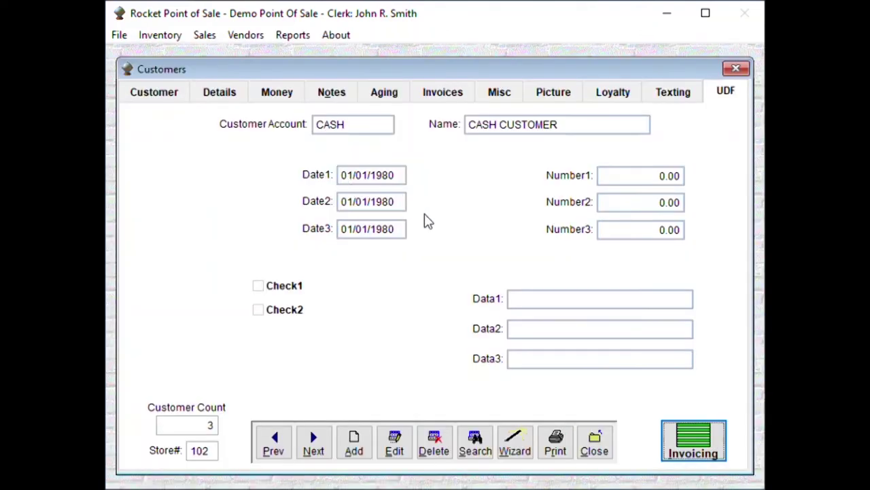
click(593, 445)
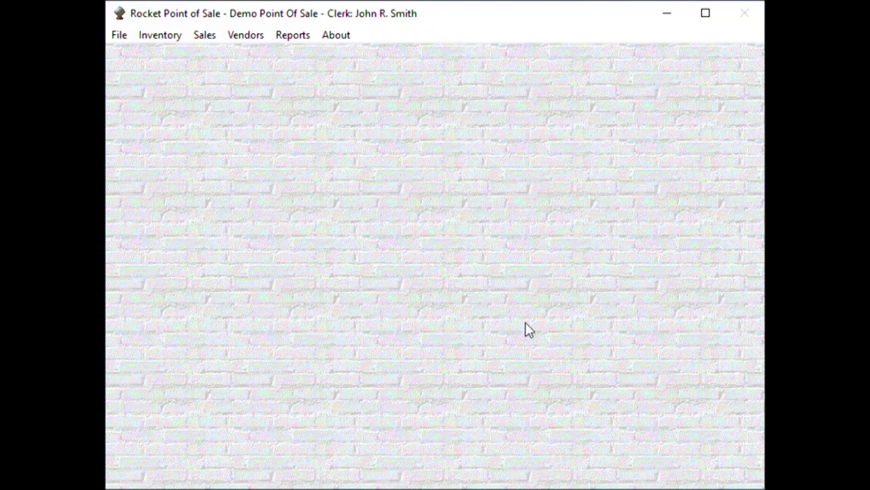
- Look through the vendor records from ESTHER PRICE HQ through GIFTCARD to MERCURY
click(247, 36)
click(246, 52)
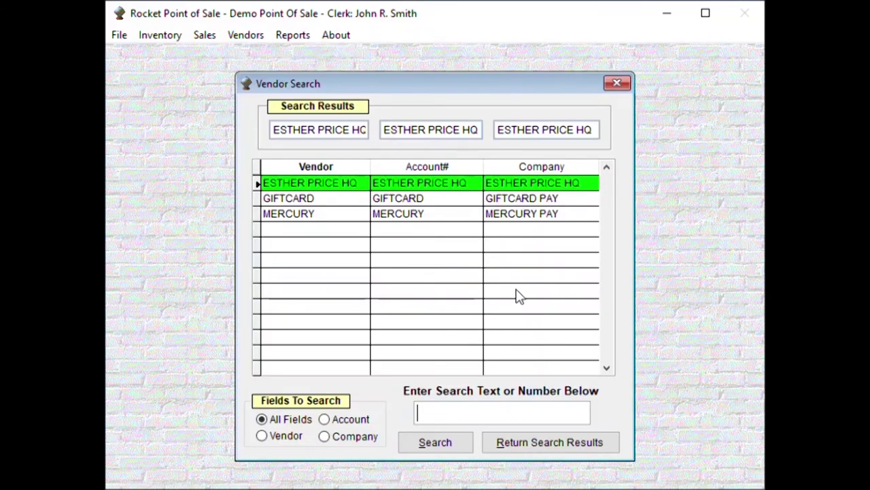
click(522, 442)
click(313, 438)
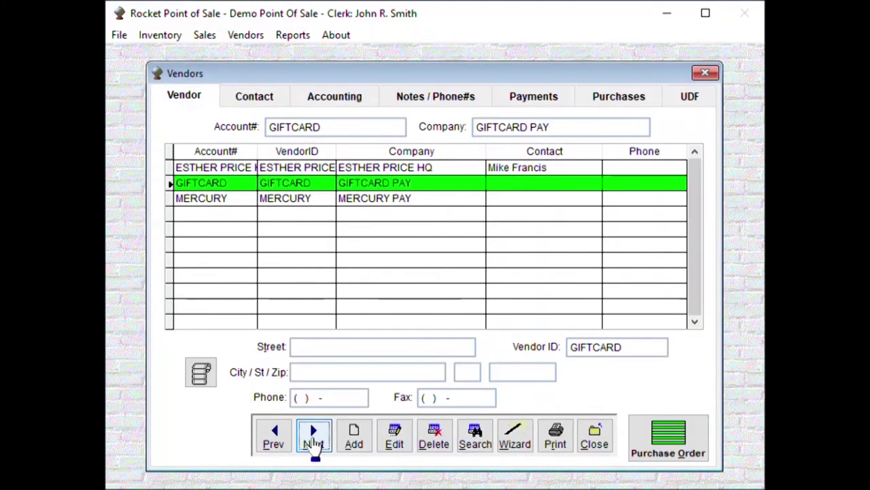
click(313, 439)
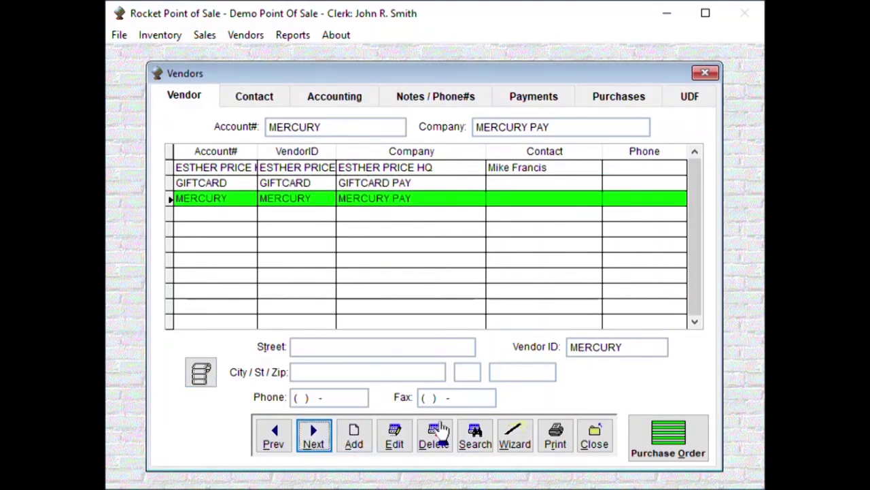
click(594, 439)
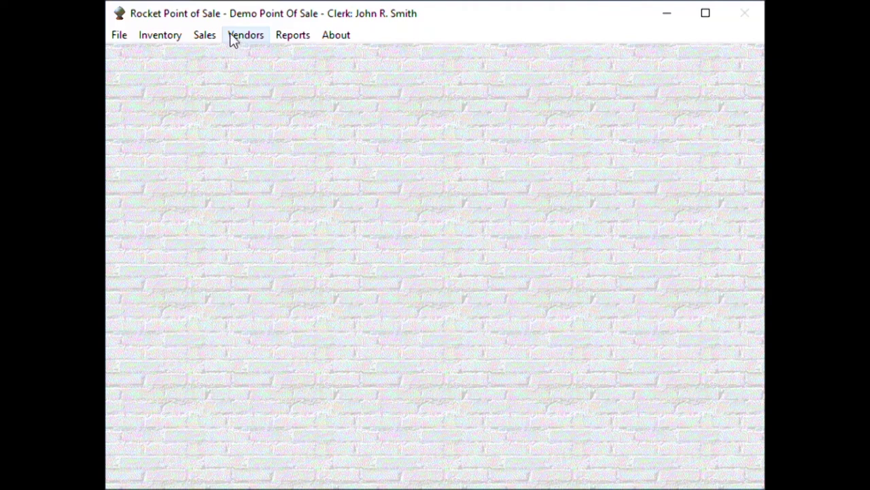
- Browse the available customer reports and inventory reports
click(294, 38)
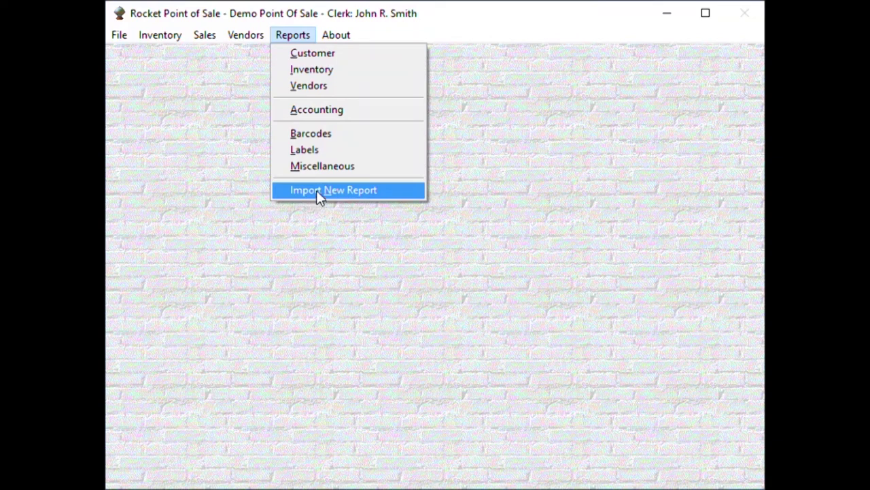
click(318, 57)
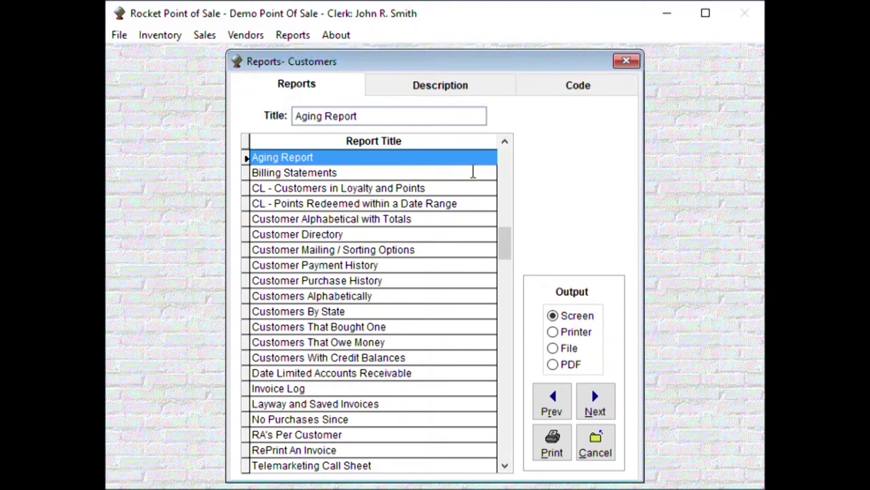
click(506, 413)
click(590, 452)
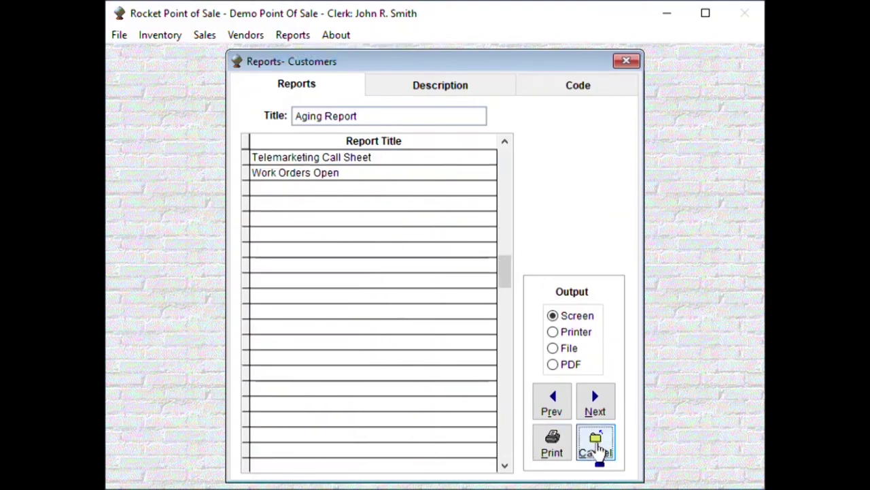
click(292, 34)
click(300, 68)
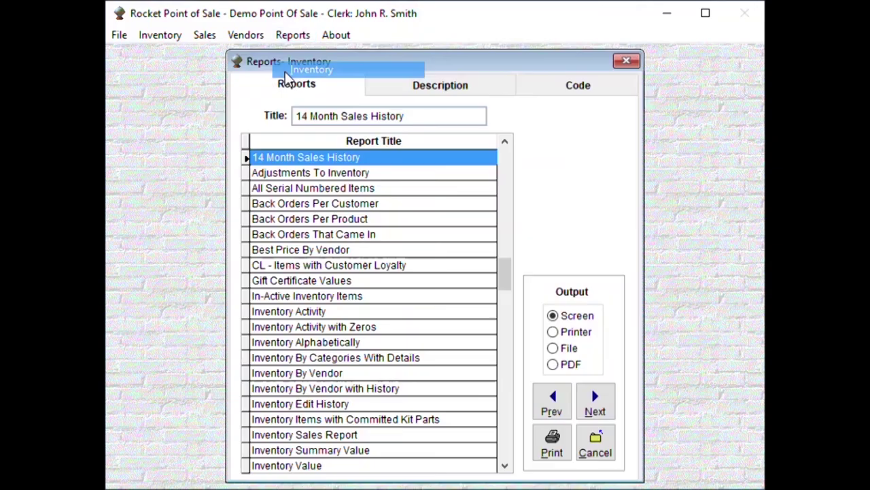
click(595, 445)
- Check the accounting reports and view the date and time range options of the Daily Money For System report
click(291, 38)
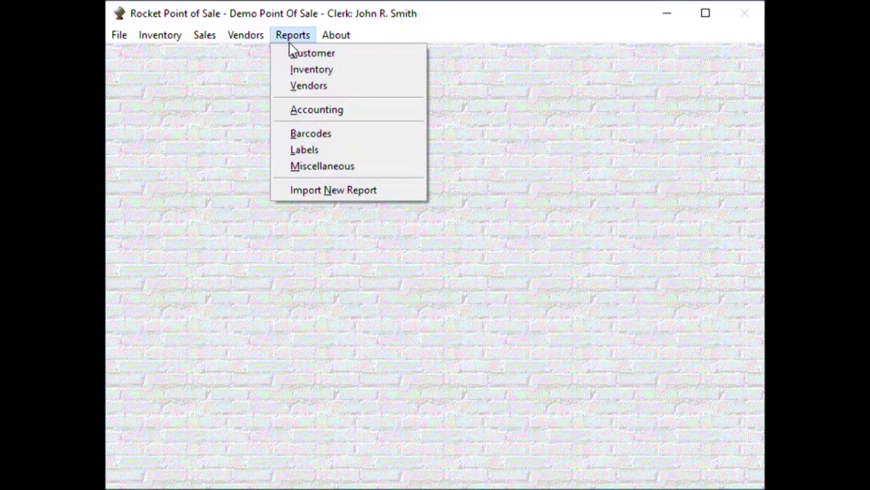
click(297, 112)
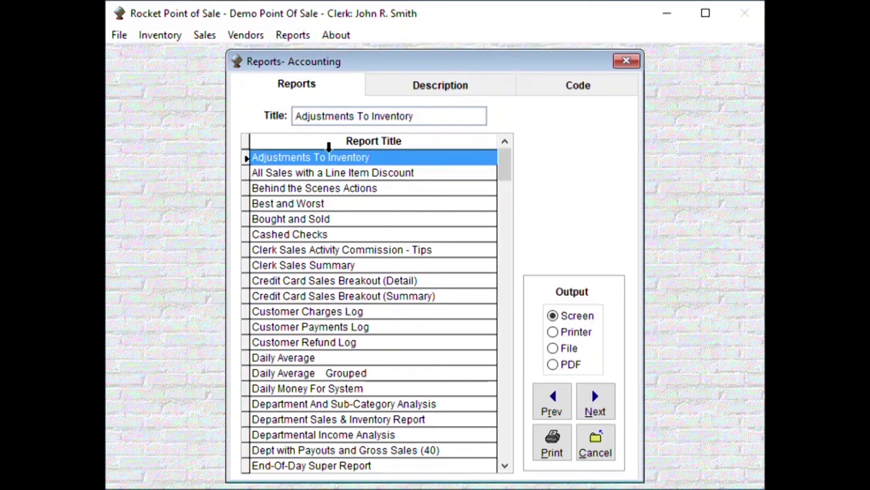
click(315, 391)
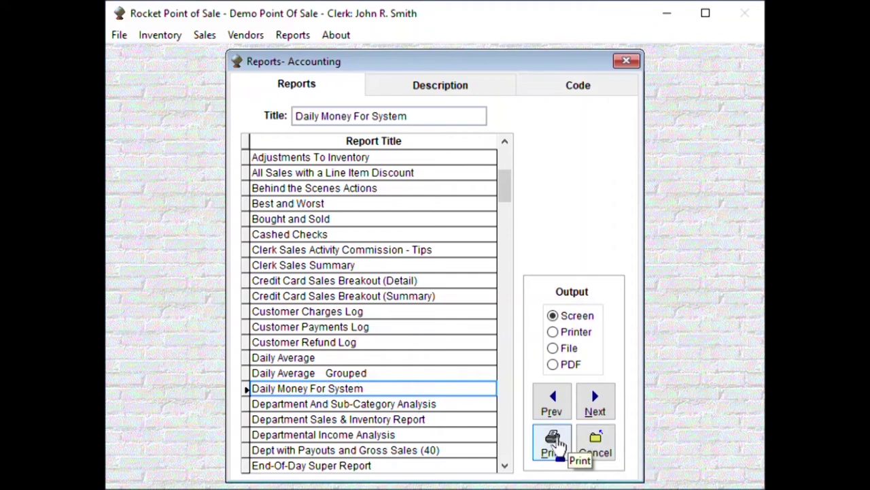
click(552, 443)
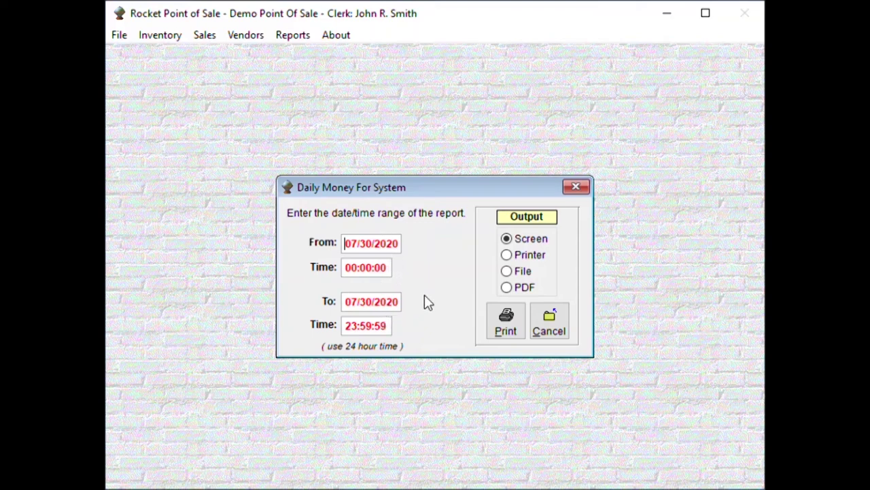
click(549, 329)
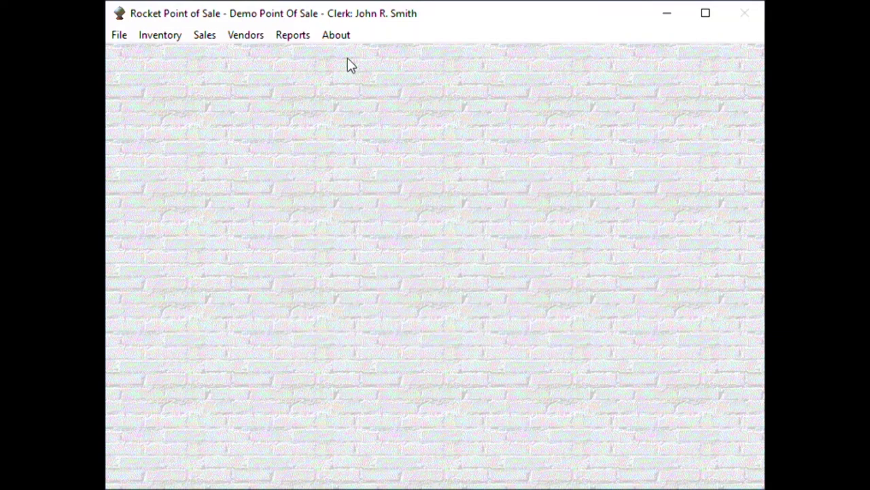
- View the barcode setup and printing options for inventory labels
click(331, 36)
mouse_move(294, 41)
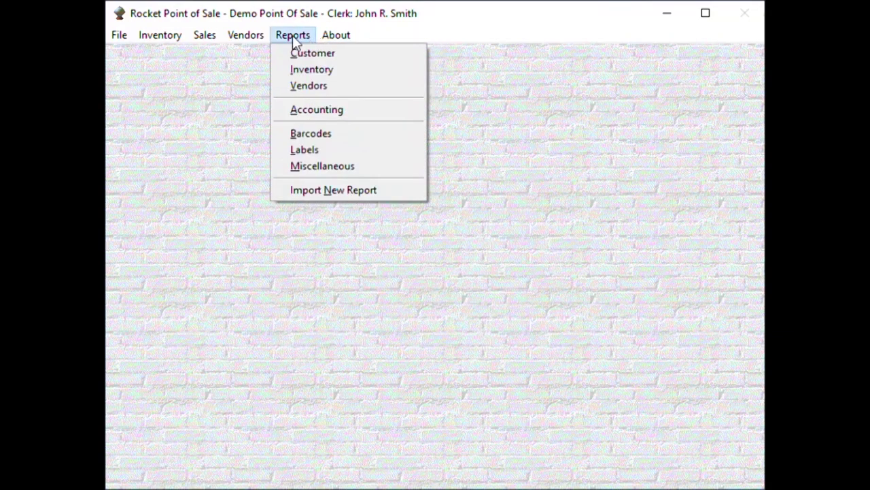
click(305, 135)
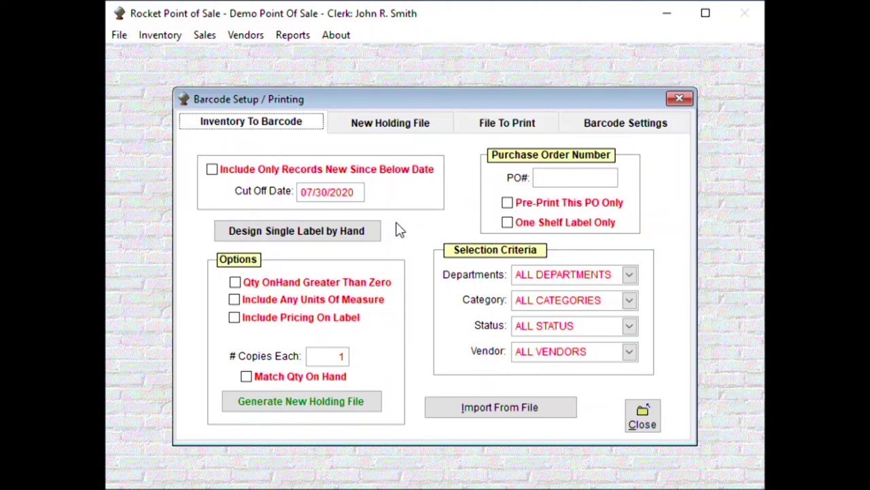
click(645, 416)
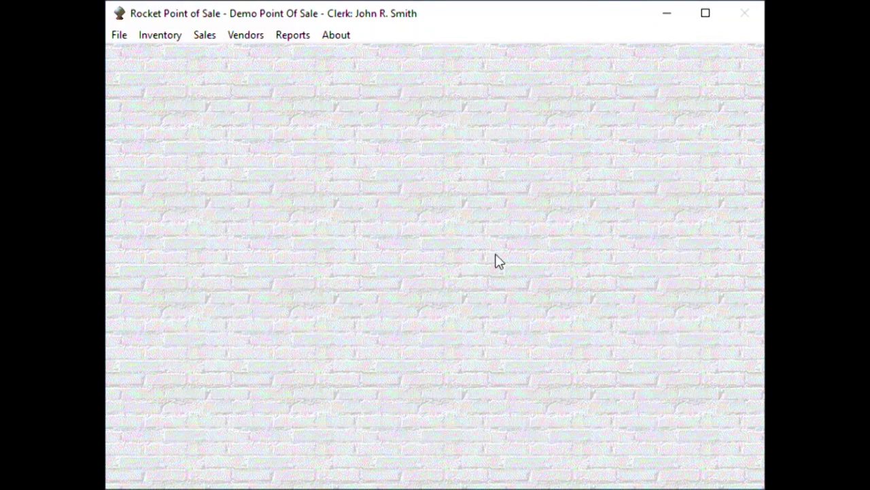
- View the marketing options for e-mailing customers
click(119, 37)
mouse_move(258, 113)
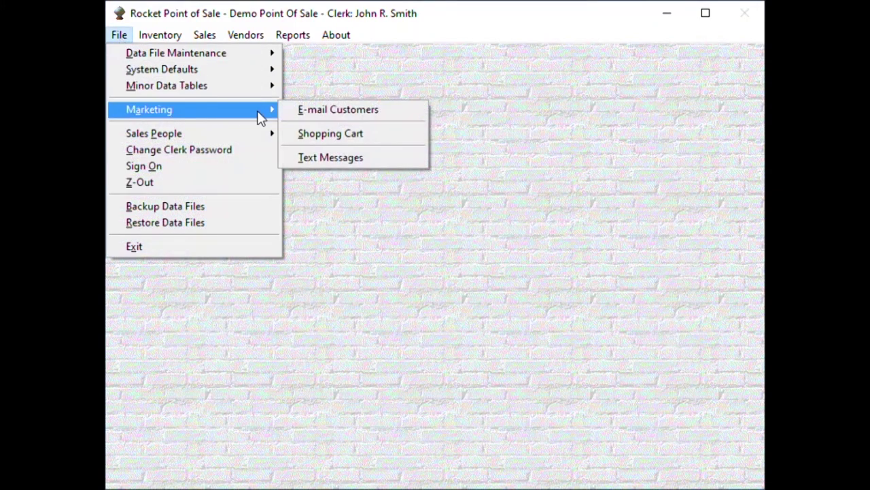
click(324, 110)
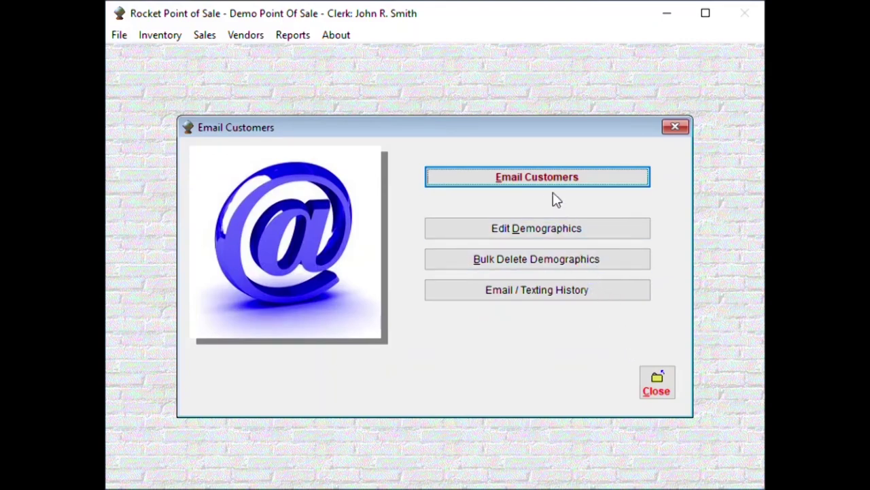
click(656, 382)
- View the marketing options for sending text messages to customers
click(119, 36)
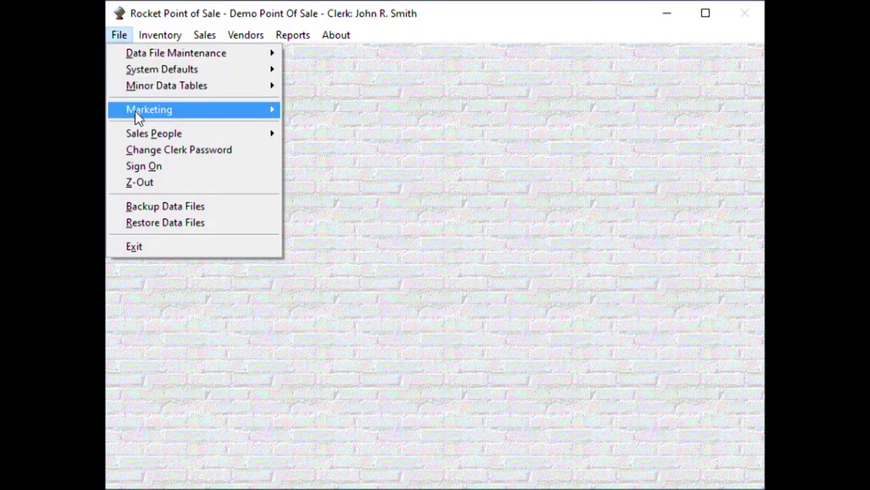
mouse_move(272, 110)
click(314, 157)
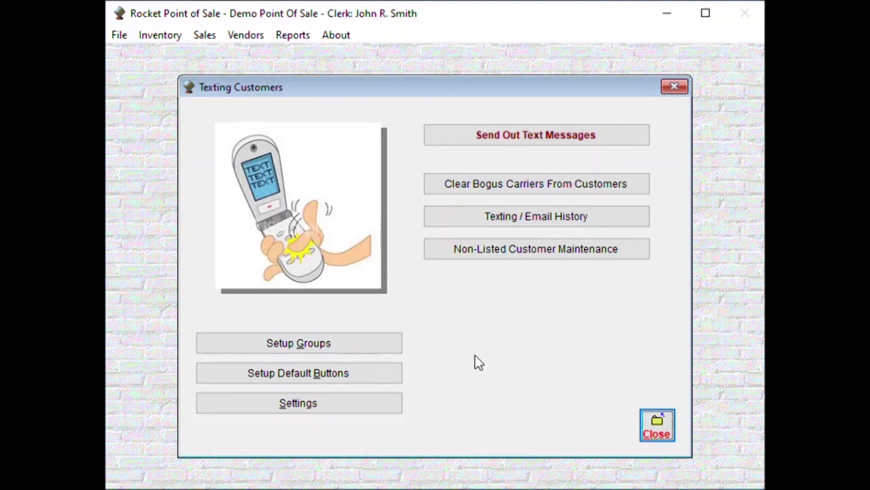
click(656, 432)
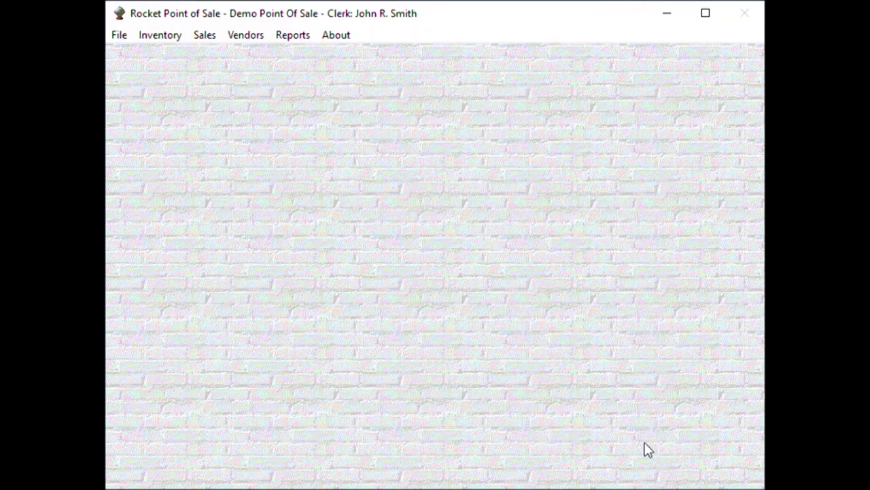
- View the Checks By Fax settings and reports, then its check register and printing page, and close the window
click(158, 36)
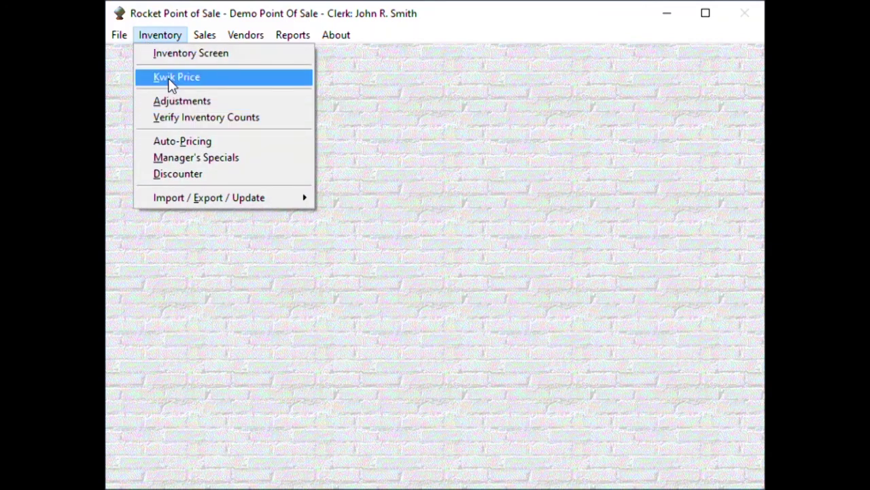
mouse_move(204, 34)
click(231, 223)
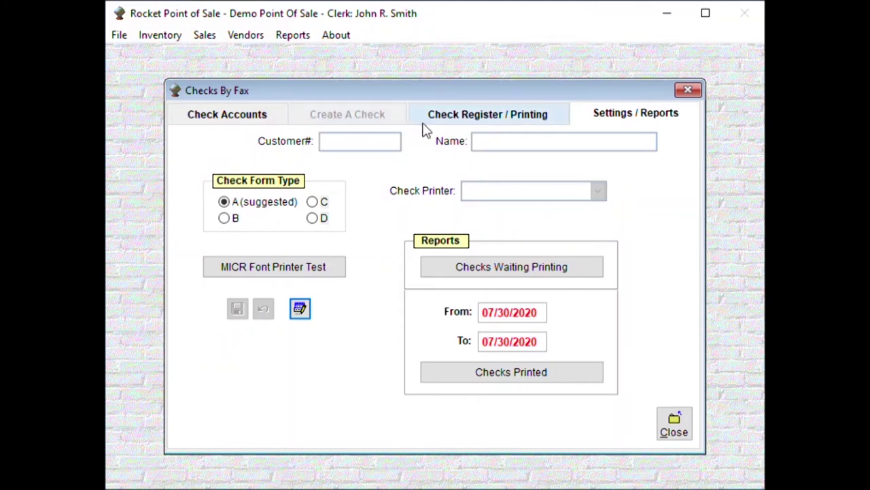
click(495, 120)
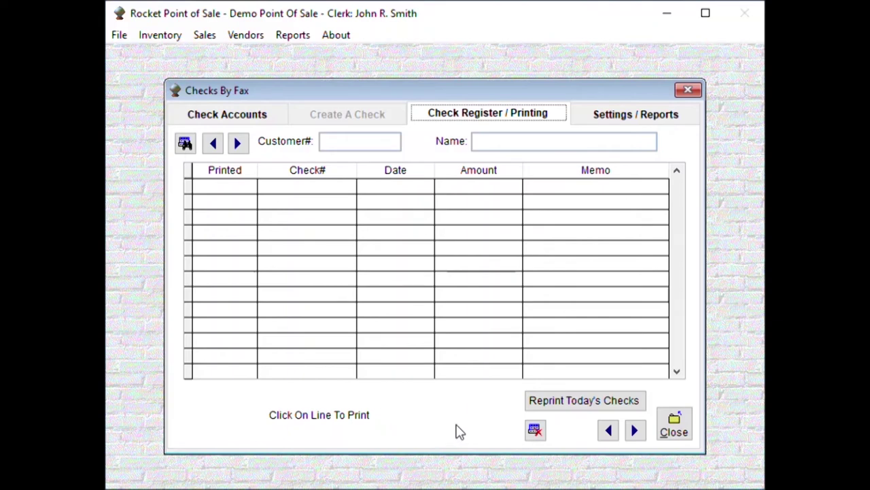
click(679, 425)
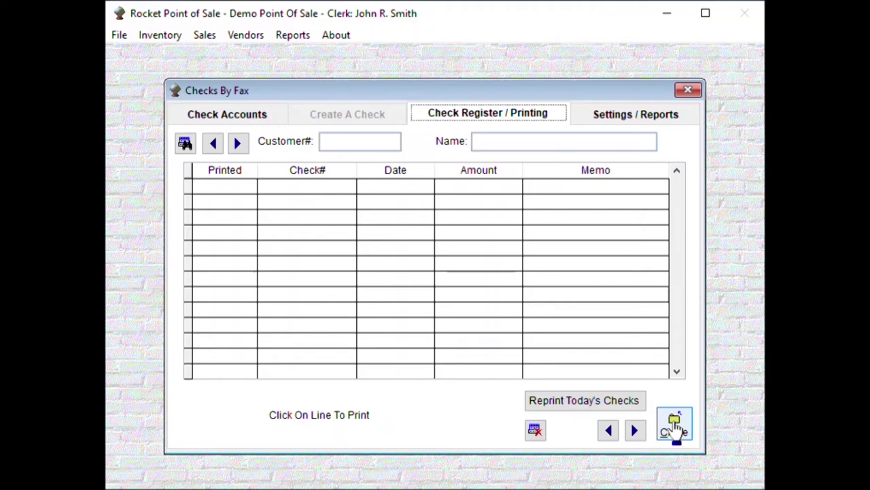
click(675, 425)
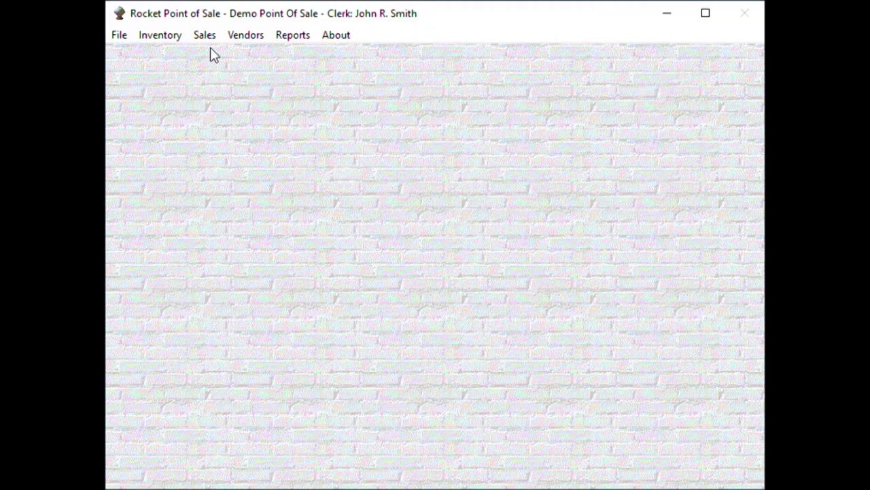
- View the Invoice Discounter options for quantity discounts on inventory and close the window
click(153, 36)
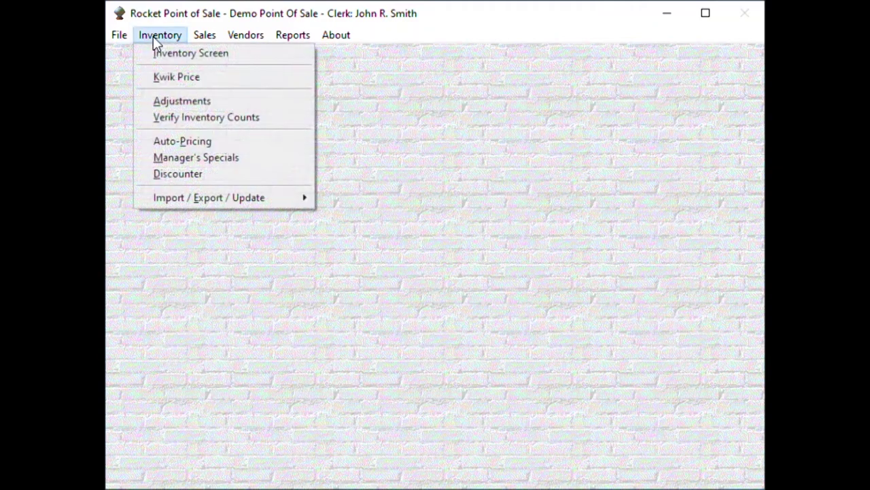
click(174, 178)
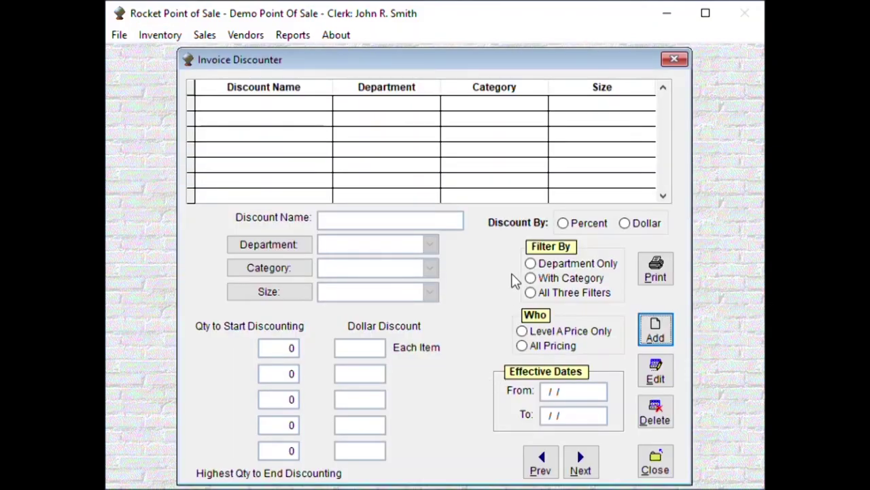
click(656, 461)
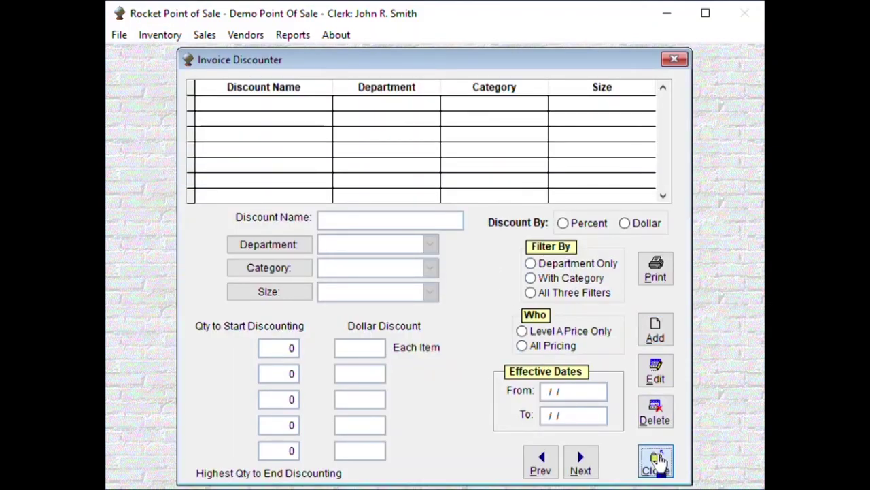
- View the Manager's Specials and the selection criteria for a new special without saving one, then close the window
click(162, 38)
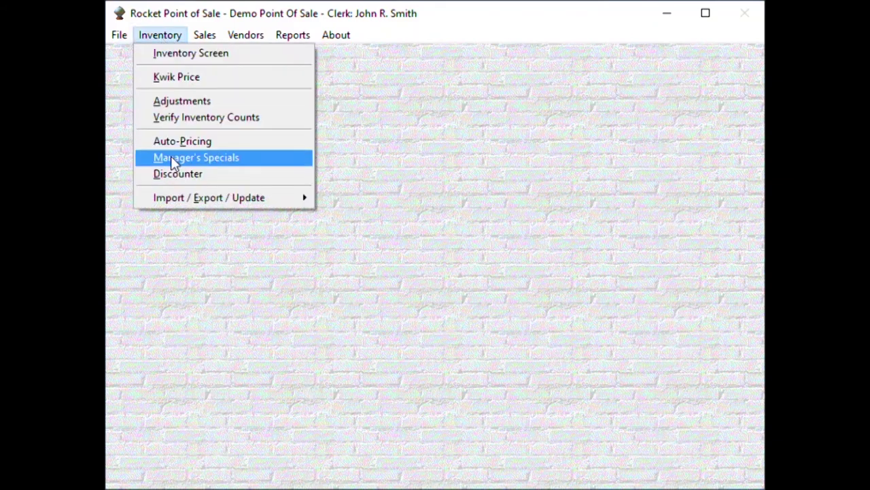
click(176, 157)
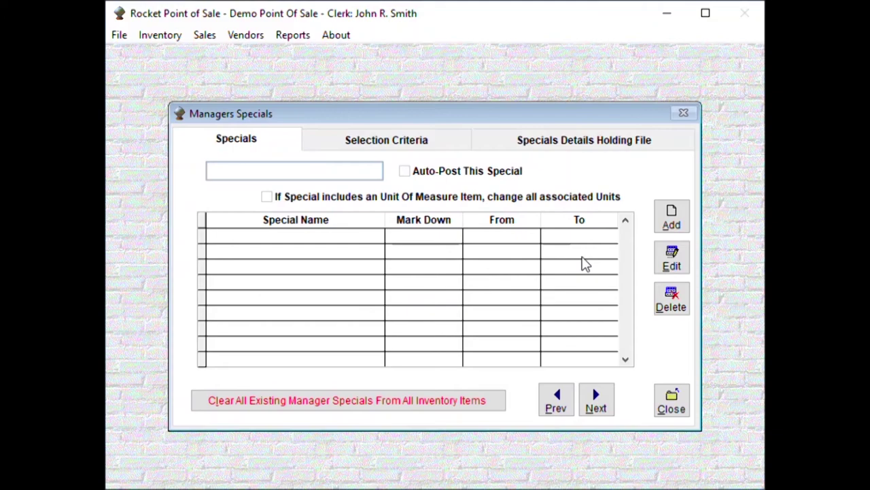
click(673, 221)
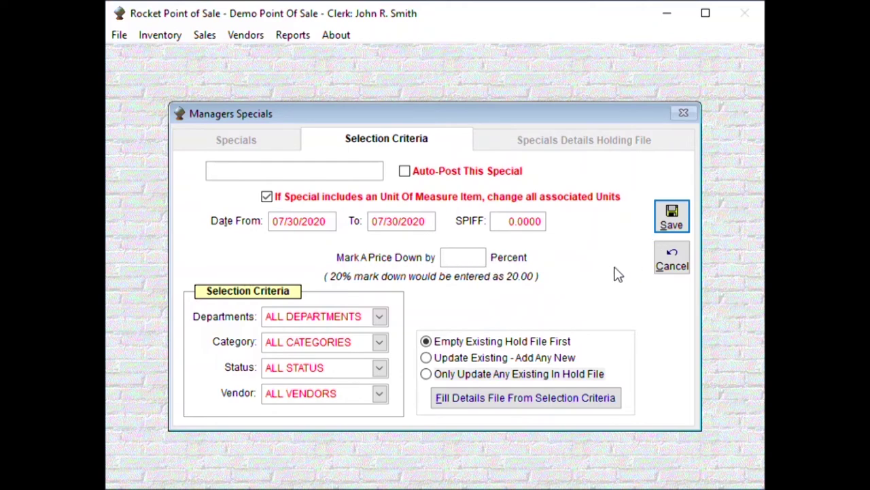
click(660, 266)
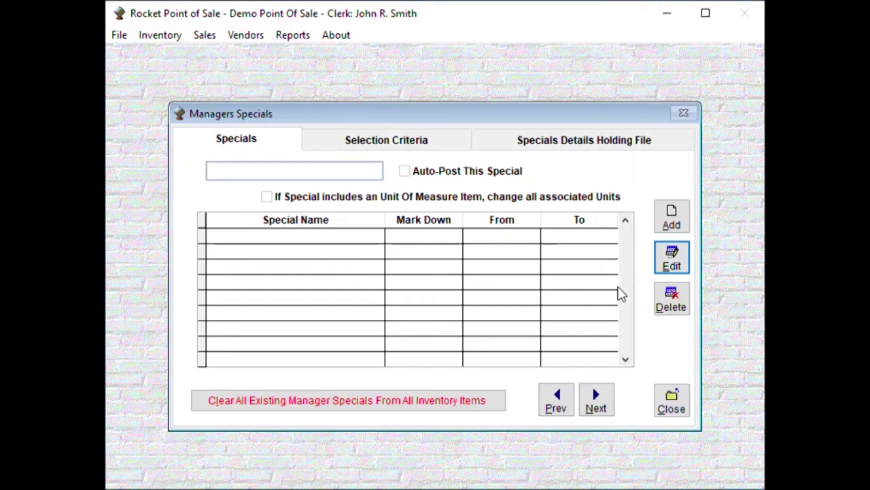
click(660, 402)
- View the Auto-Pricing schedule options for inventory and close the window
click(157, 36)
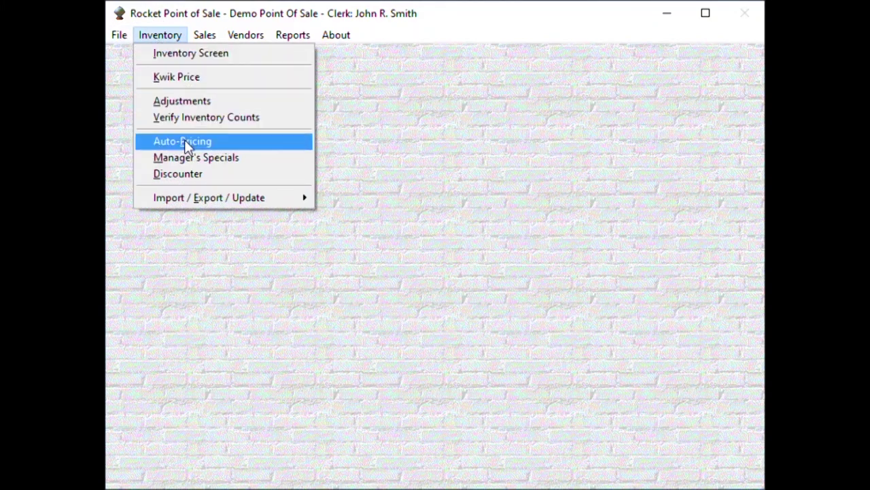
click(185, 141)
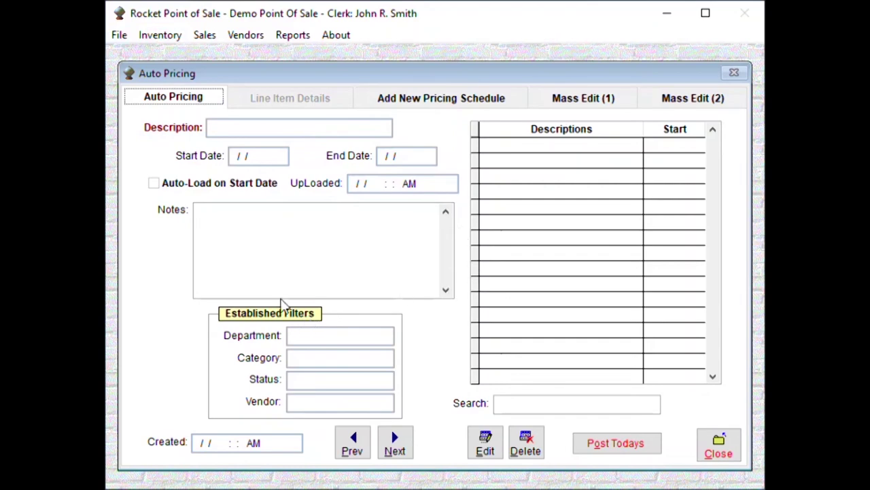
click(737, 457)
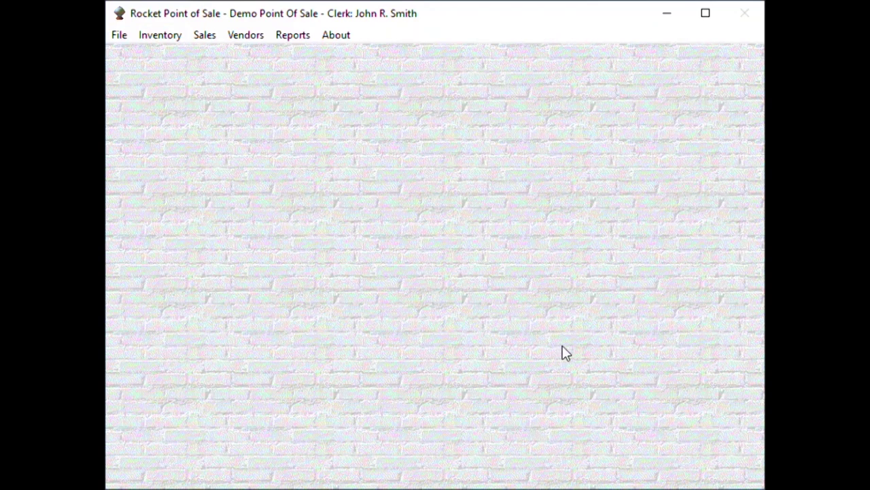
- Find the inventory item ".70 OZ DK INDV. SS CARAMEL" and bring up its inventory record
click(149, 36)
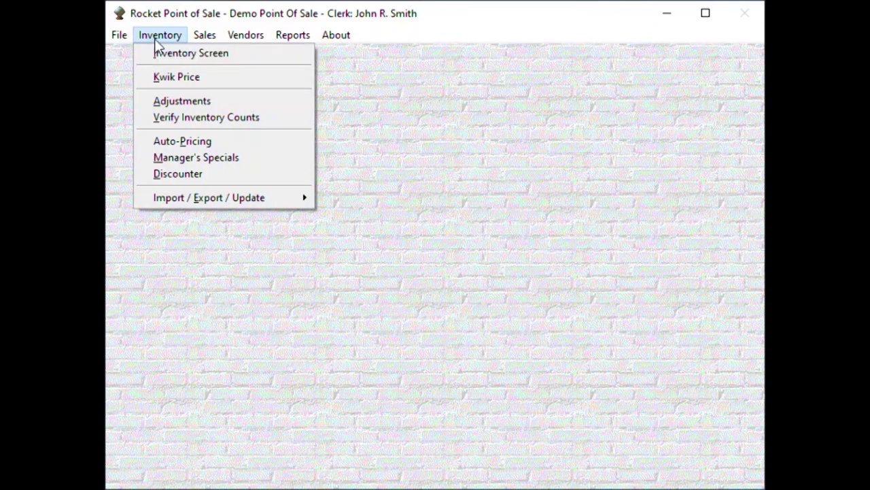
click(156, 53)
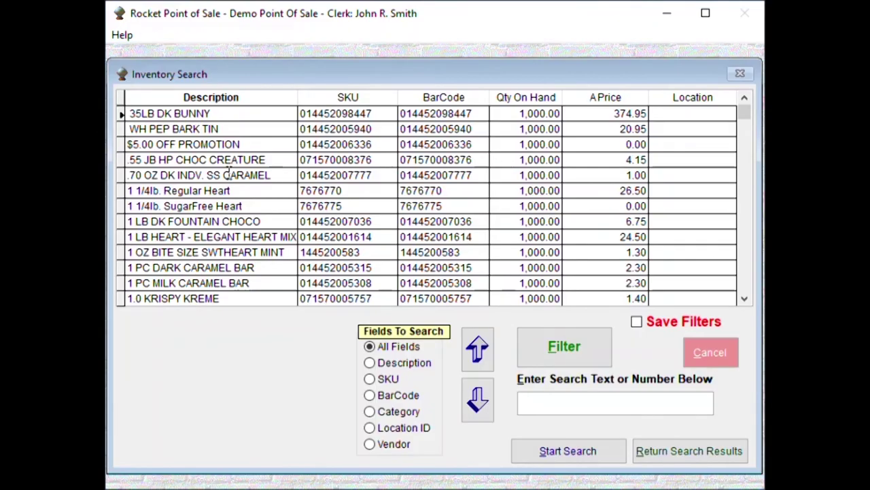
click(223, 172)
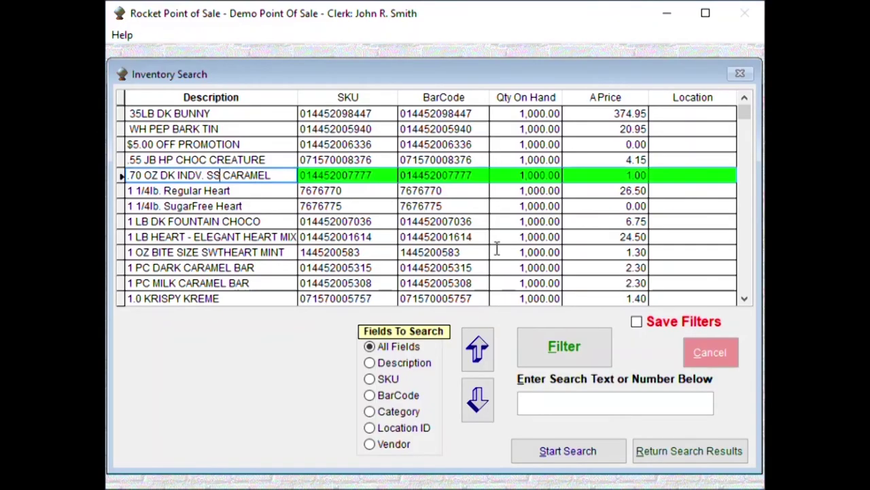
click(694, 458)
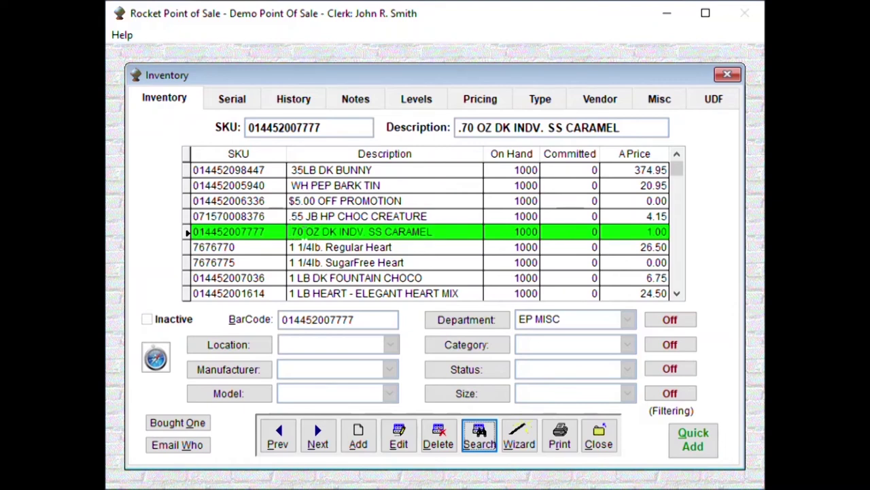
- Copy the item with Quick Add, change the description to "12 OZ DK INDV. SS CARAMEL" and save the new item
click(691, 441)
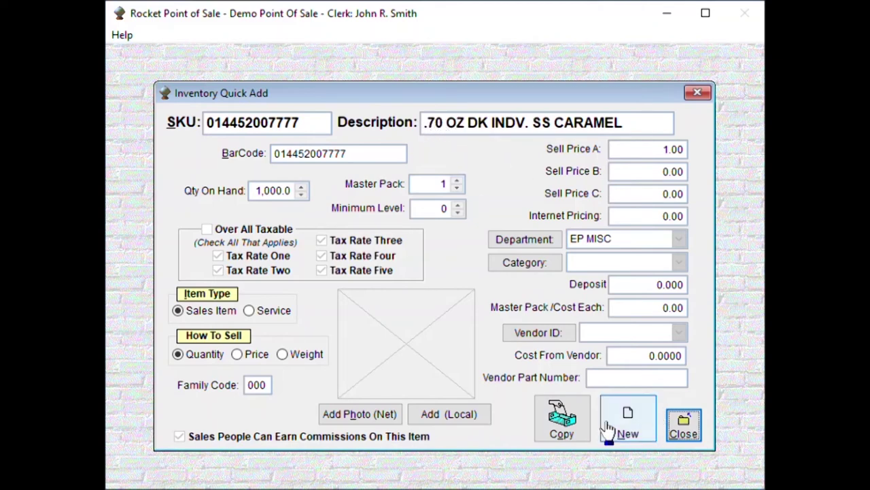
click(561, 416)
click(433, 123)
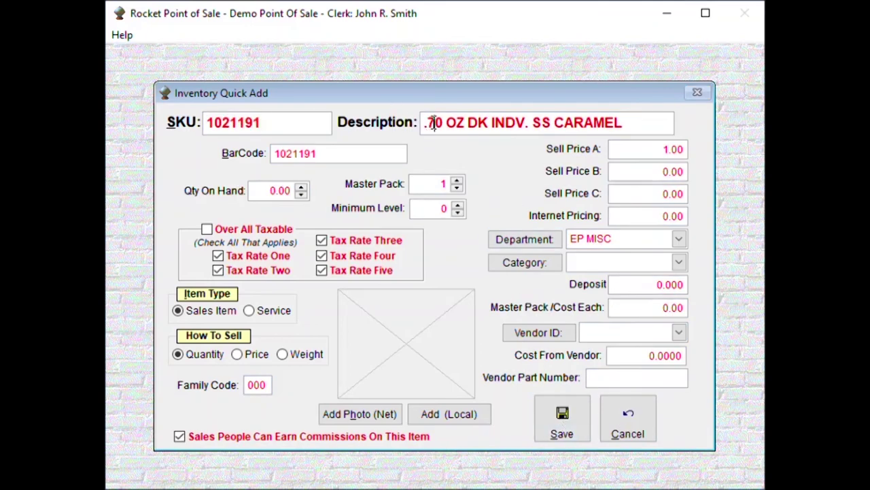
drag(434, 124, 419, 127)
text(12)
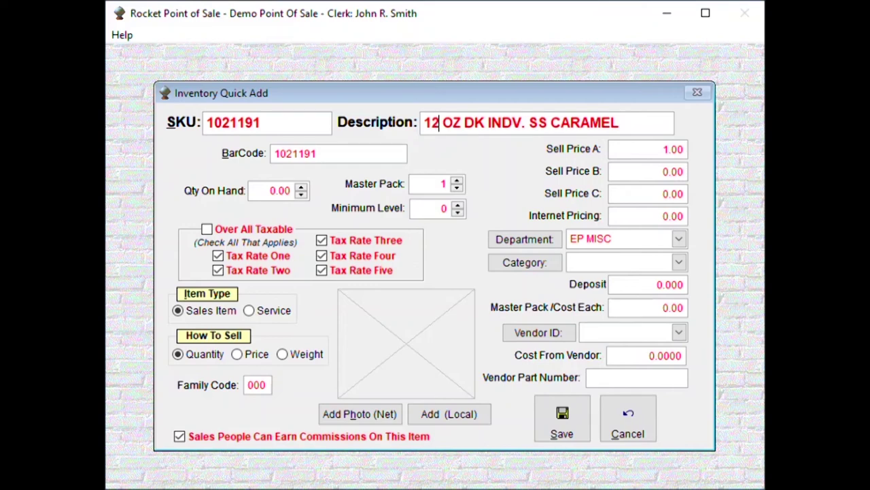
click(563, 418)
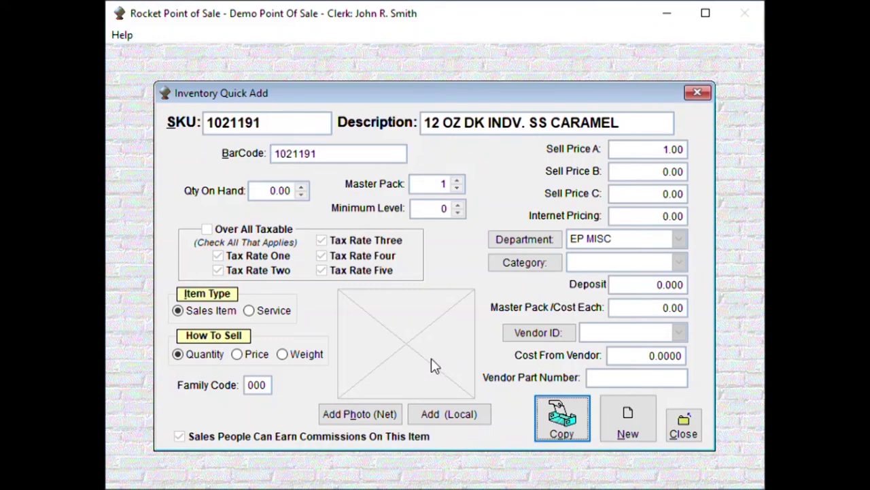
click(683, 422)
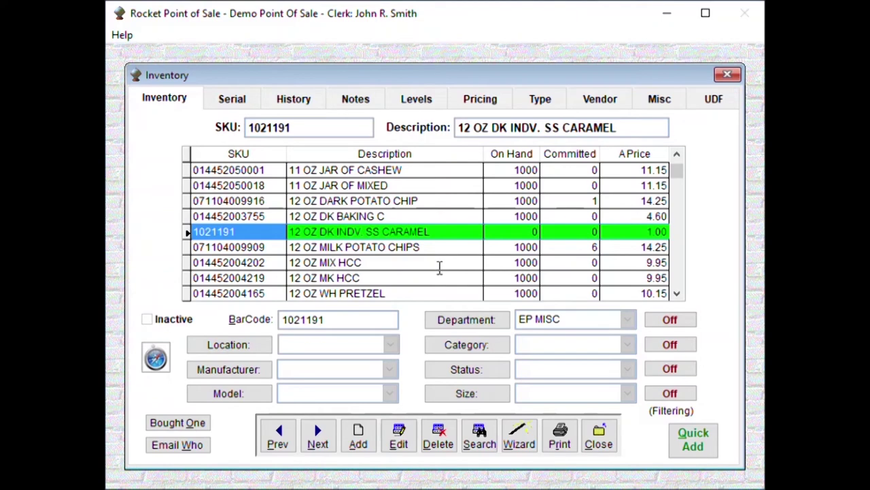
- Sort the inventory list by SKU, sort it back by description, and close the inventory screen
click(231, 153)
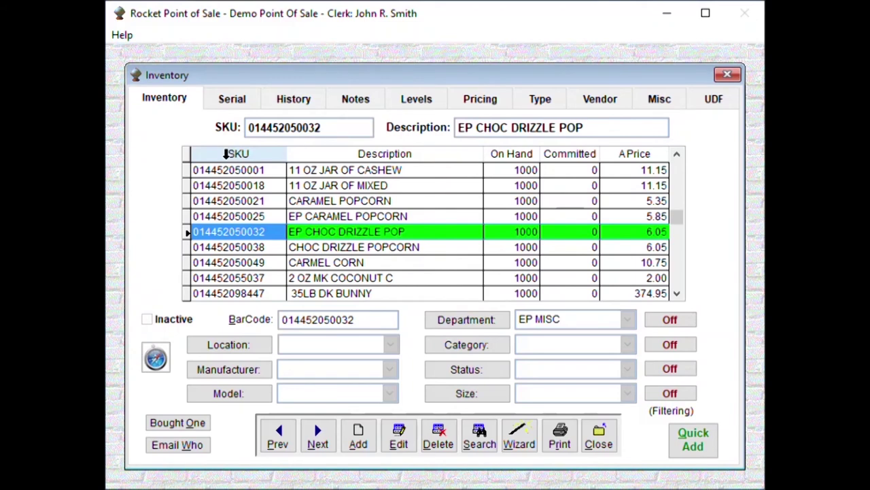
click(325, 154)
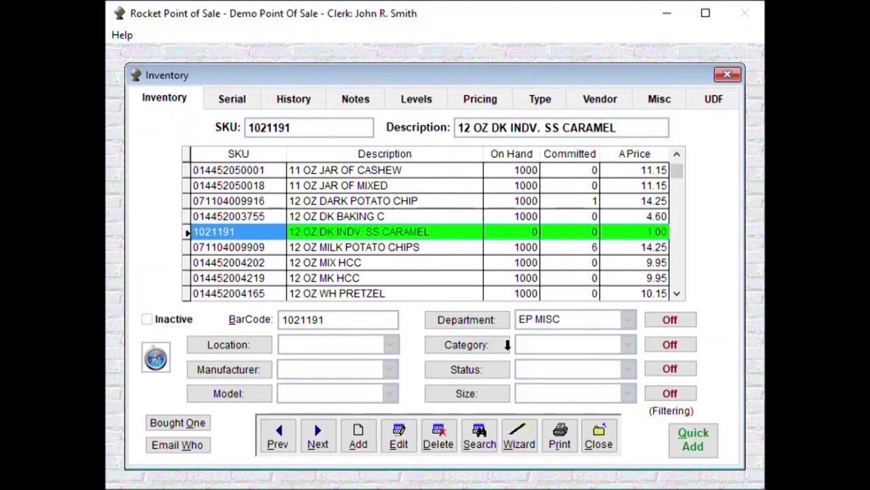
click(598, 441)
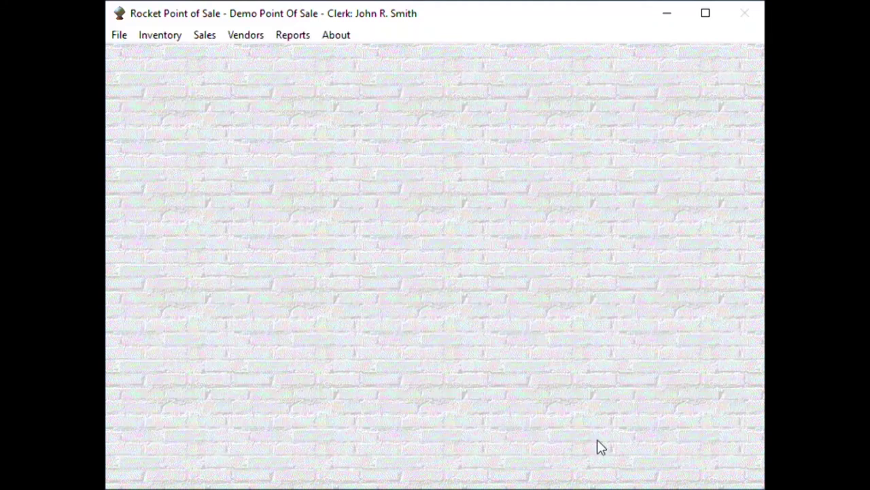
- Examine the salesperson's security rights in the general, customer and vendor areas, then close the Salespeople screen
click(121, 37)
mouse_move(144, 136)
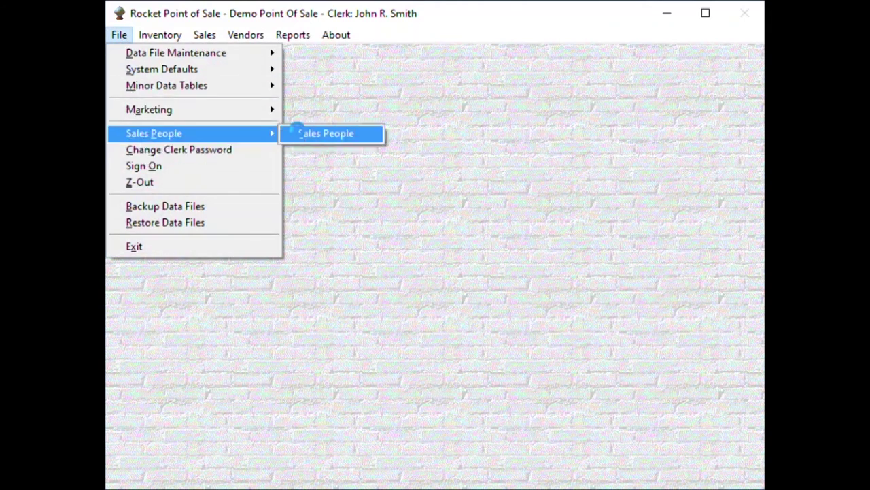
click(329, 133)
click(521, 404)
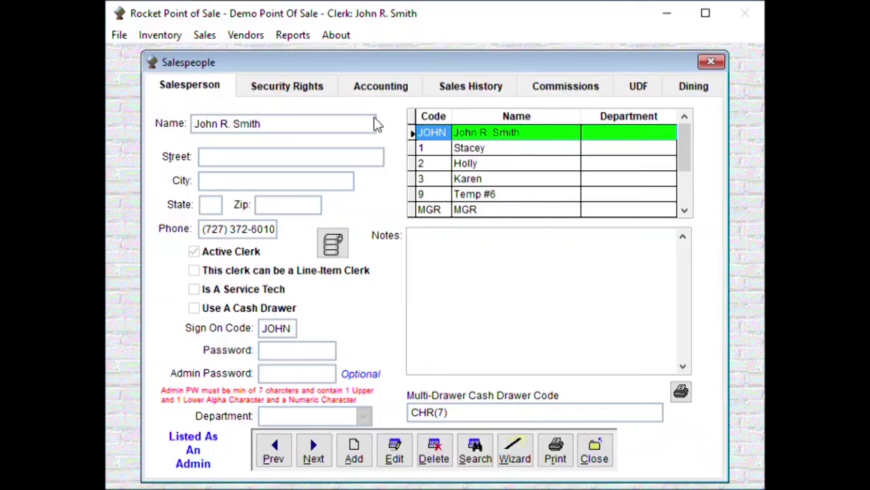
click(292, 87)
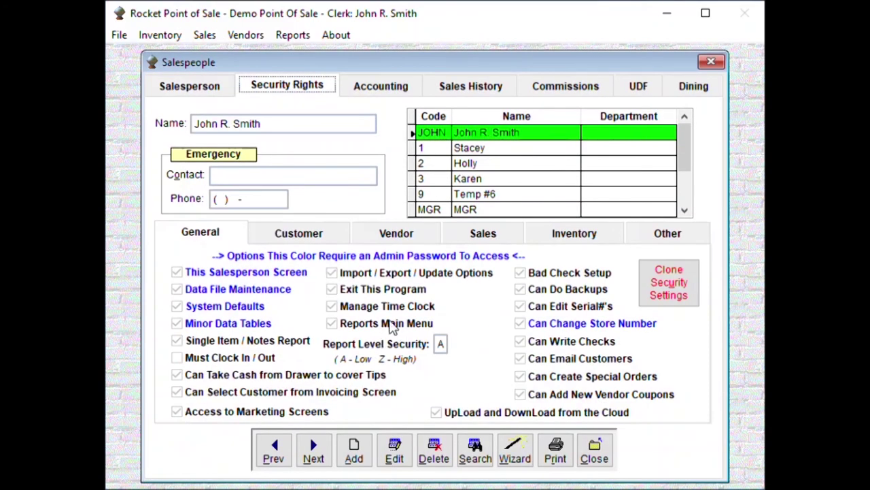
click(292, 233)
click(387, 238)
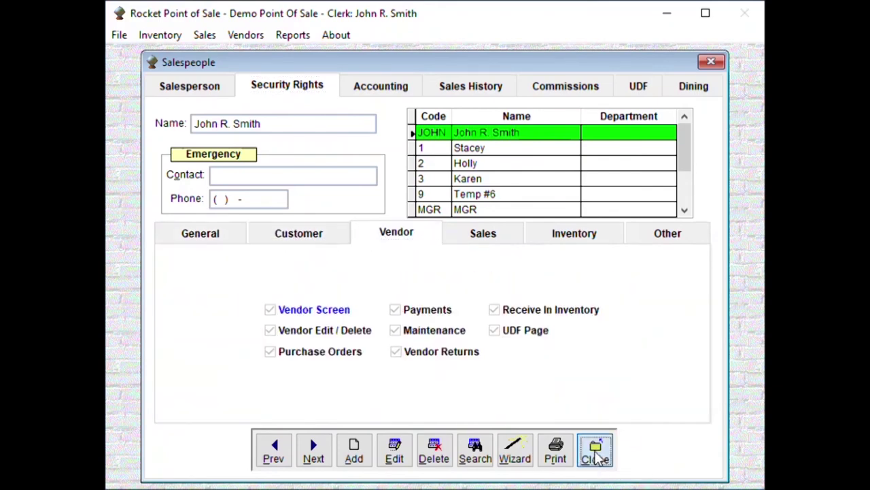
click(594, 452)
- View the customer reports list, then check the description of the Behind the Scenes Actions accounting report
click(297, 38)
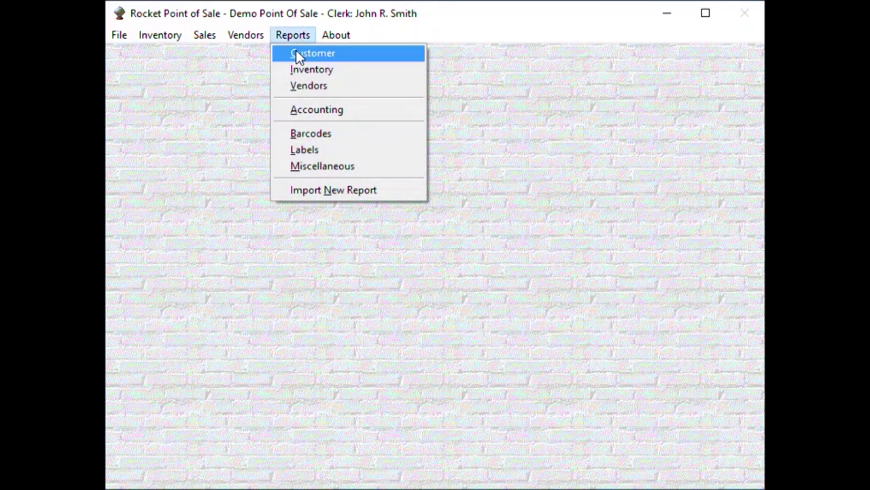
click(297, 54)
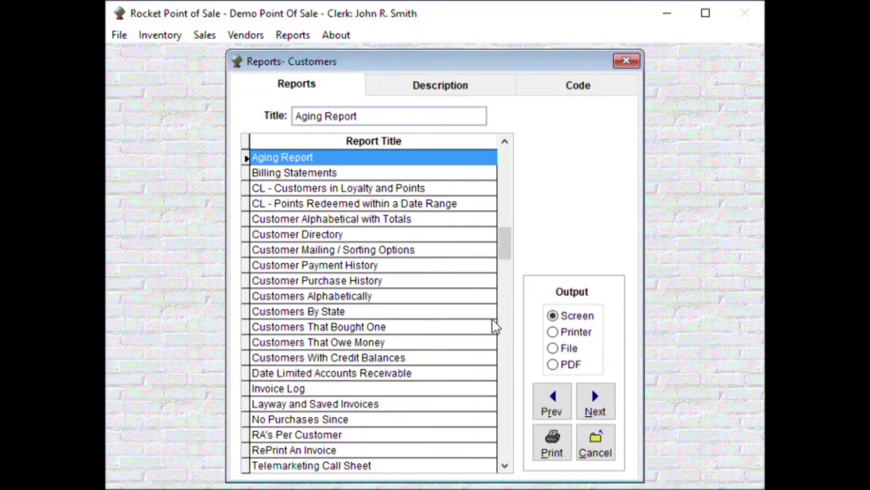
click(501, 442)
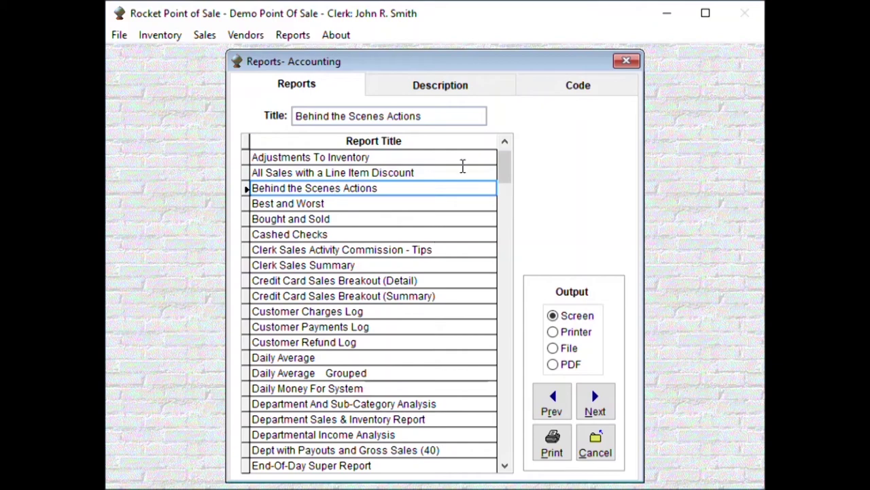
click(442, 92)
click(319, 93)
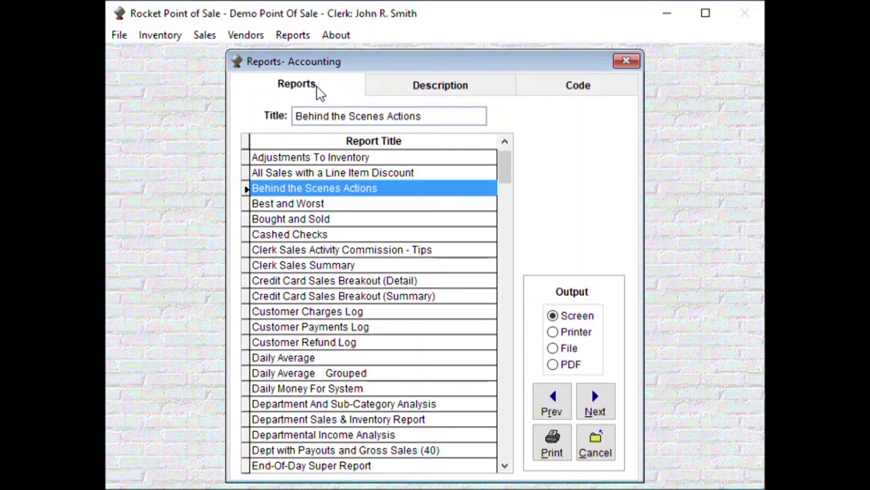
- Check the description of the Daily Money For System accounting report and return to the report list
click(281, 388)
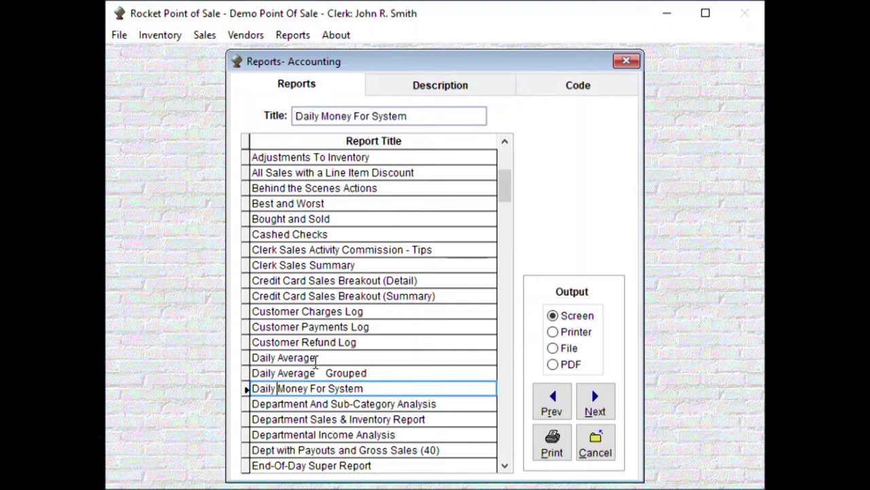
click(451, 91)
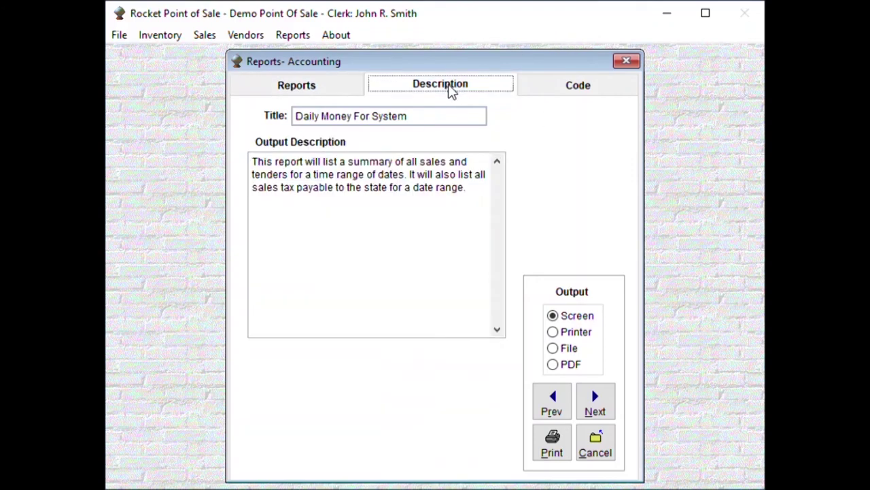
click(331, 91)
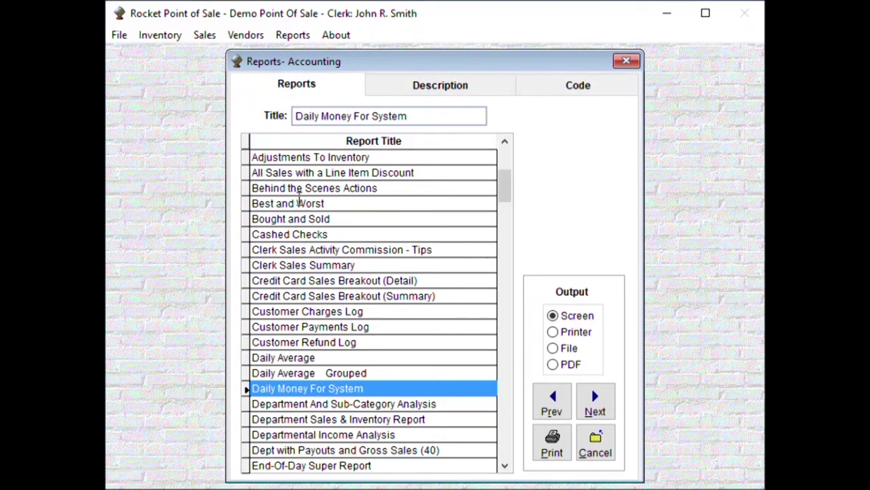
- Open the options of the Behind the Scenes Actions report, choose a single clerk to report on, and cancel the report
click(298, 188)
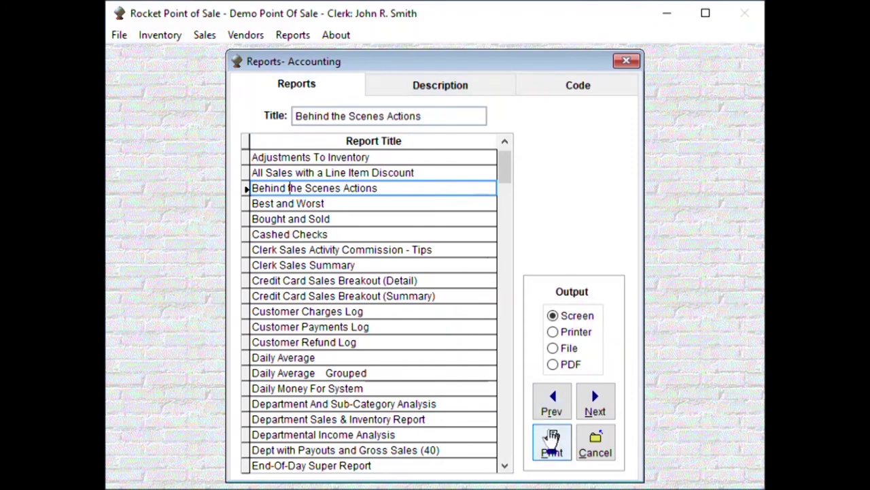
click(552, 438)
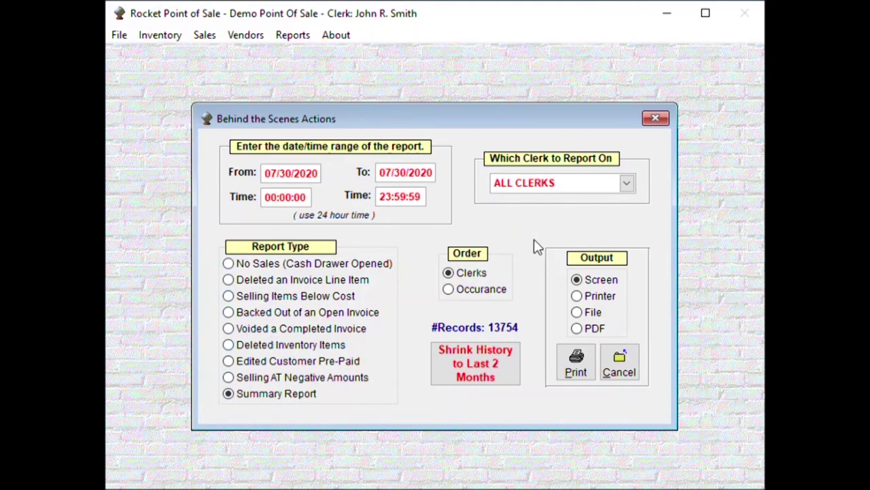
click(627, 184)
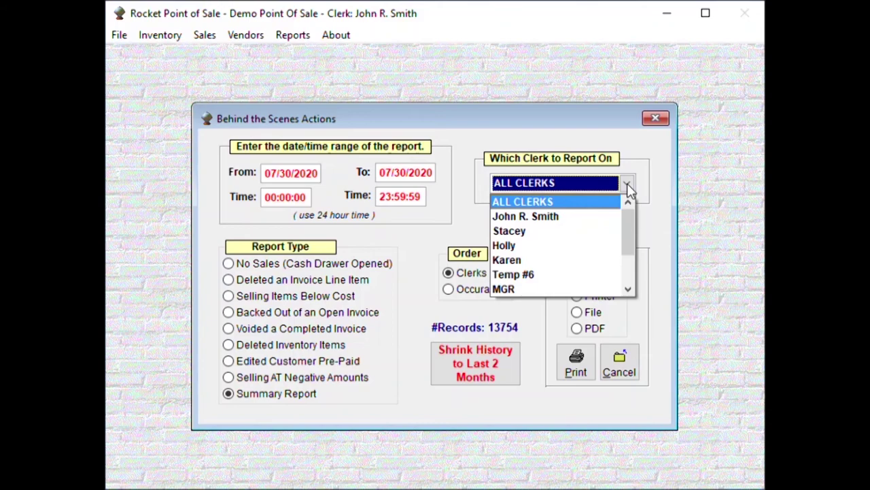
click(598, 216)
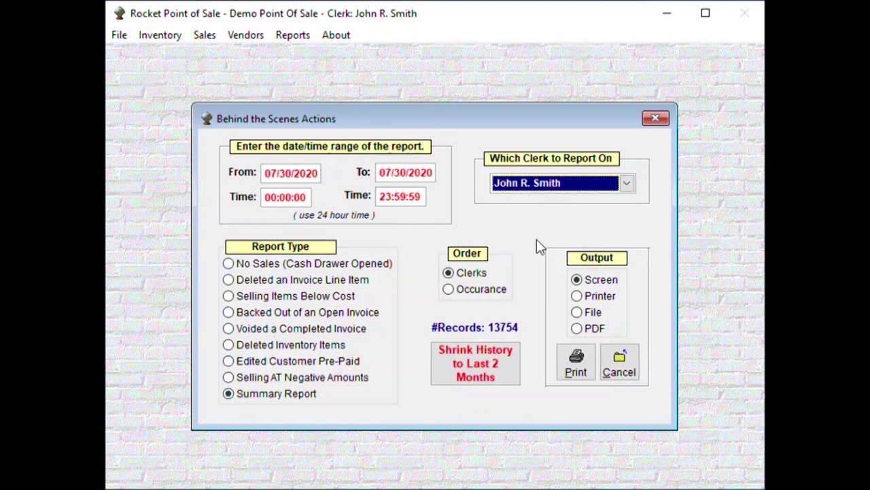
click(626, 371)
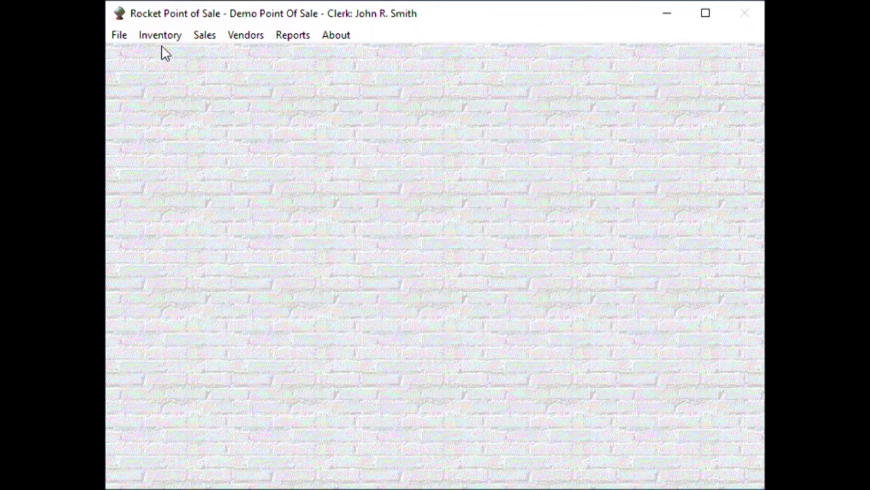
- Check the security level of the Aging Report in the customer reports, then close the report list
click(301, 38)
click(297, 55)
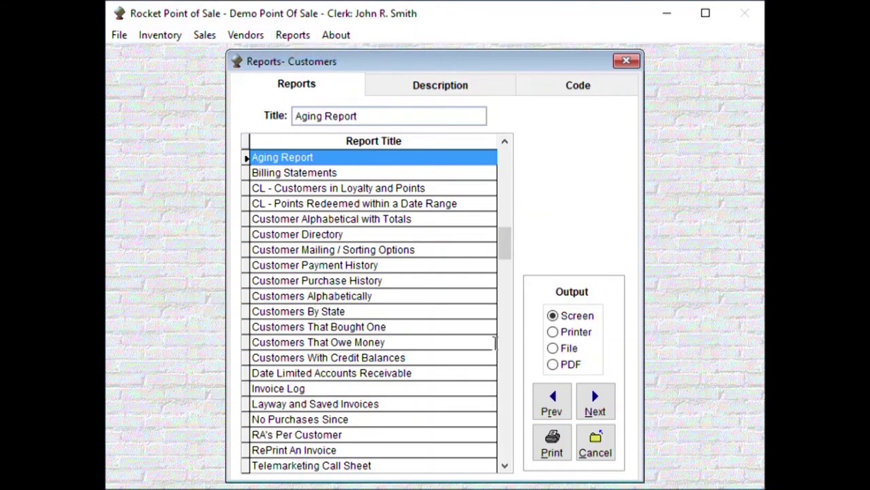
click(555, 92)
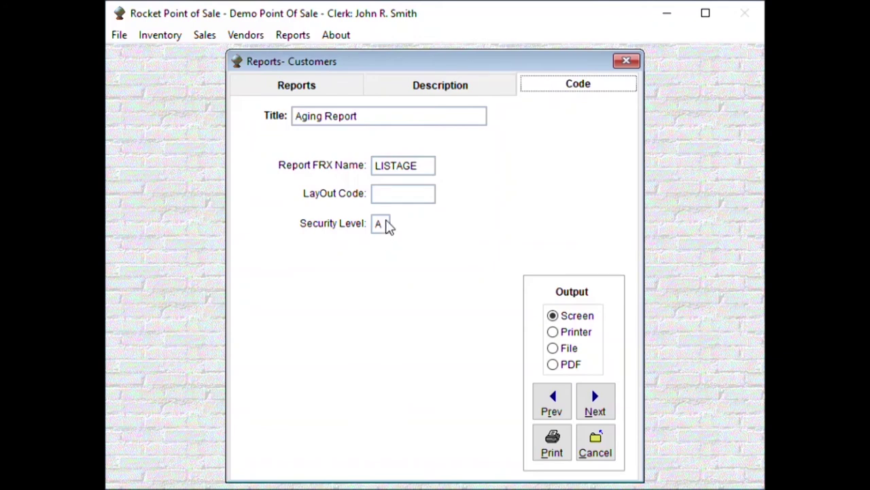
click(302, 93)
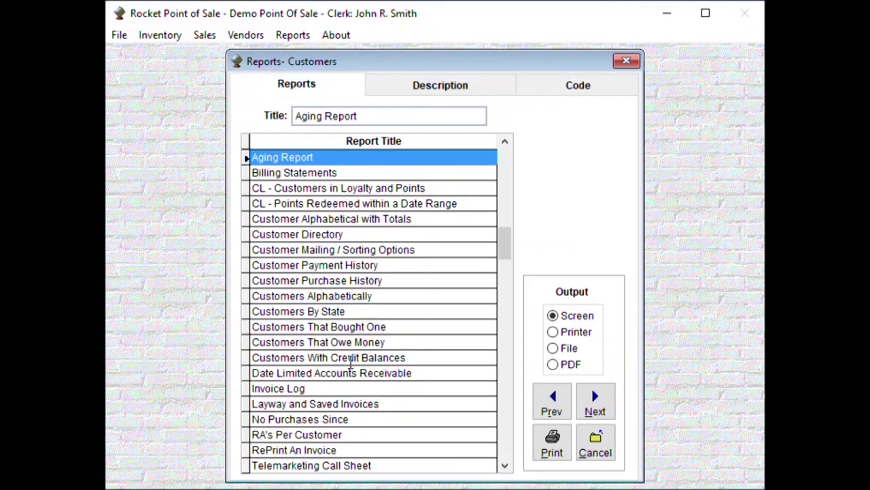
click(595, 443)
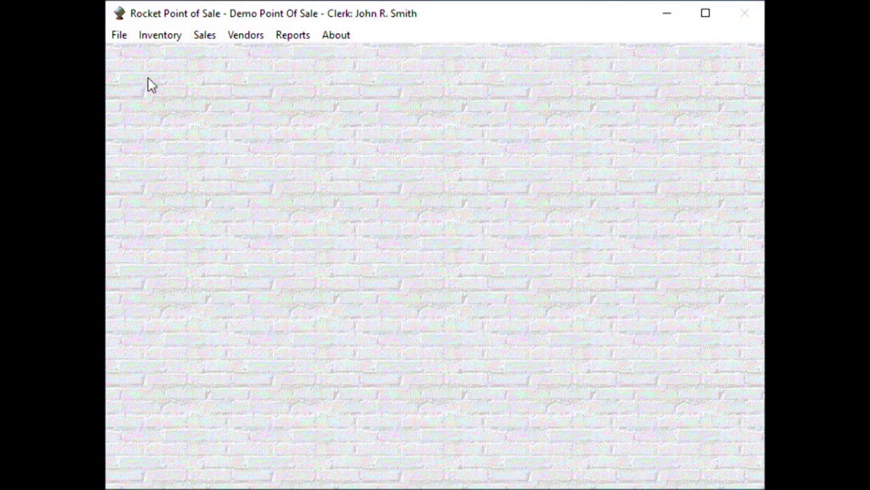
- Look through the levels, pricing and notes of the inventory template, then close it
click(123, 37)
mouse_move(158, 57)
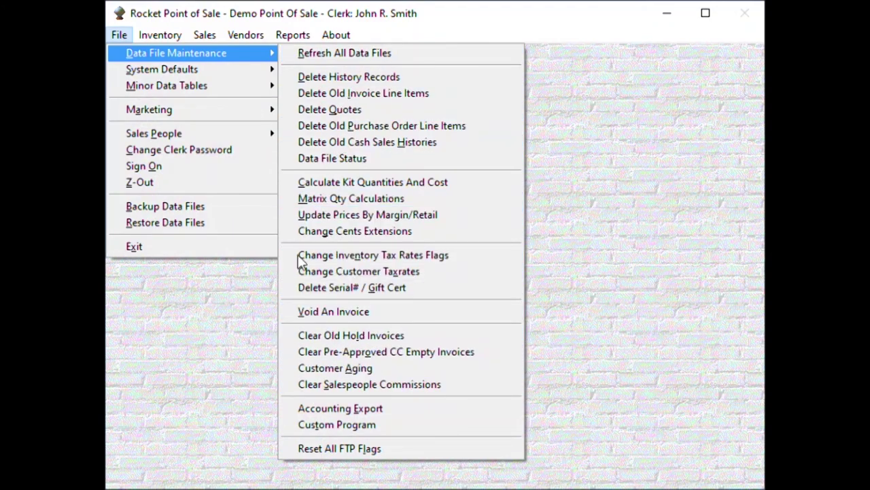
mouse_move(202, 66)
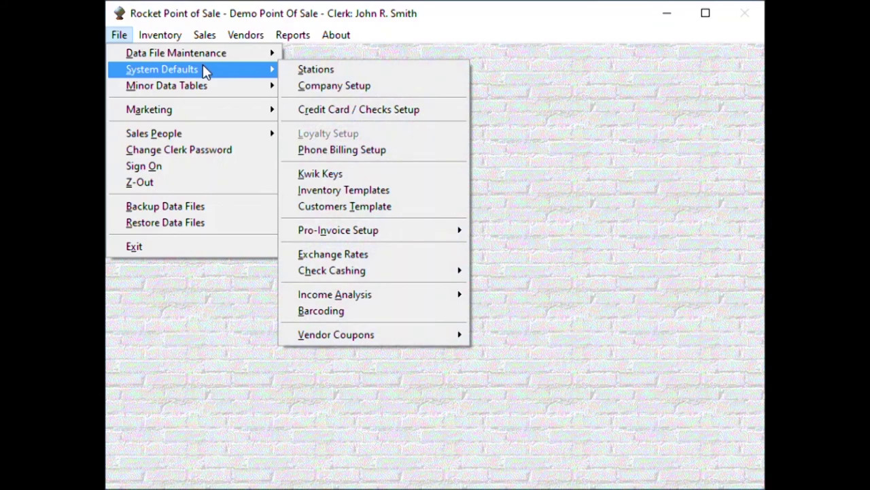
click(328, 193)
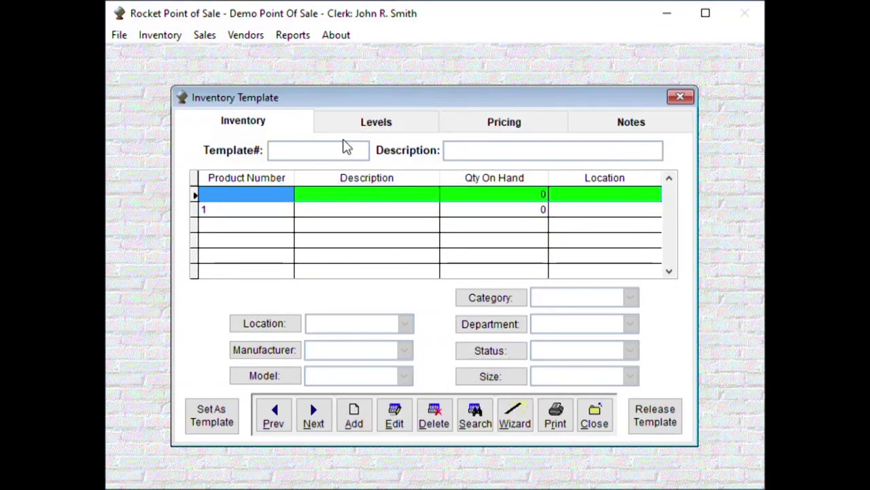
click(370, 126)
click(491, 127)
click(620, 128)
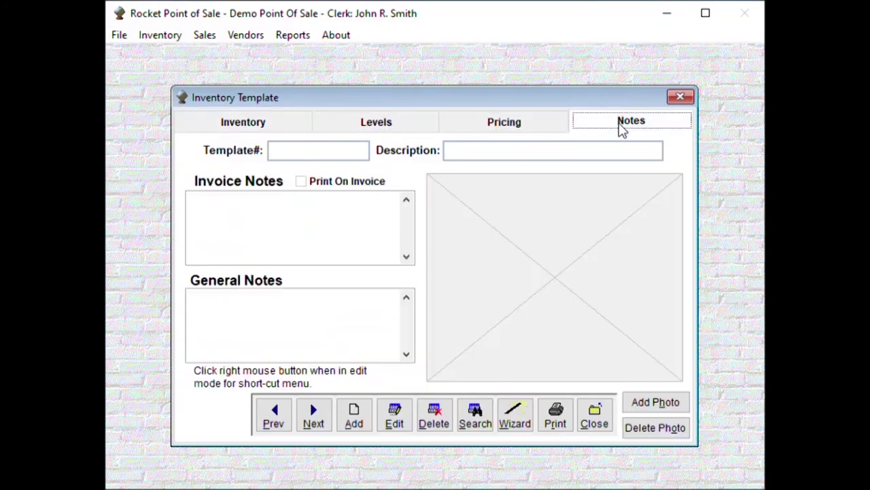
click(553, 128)
click(420, 129)
click(204, 122)
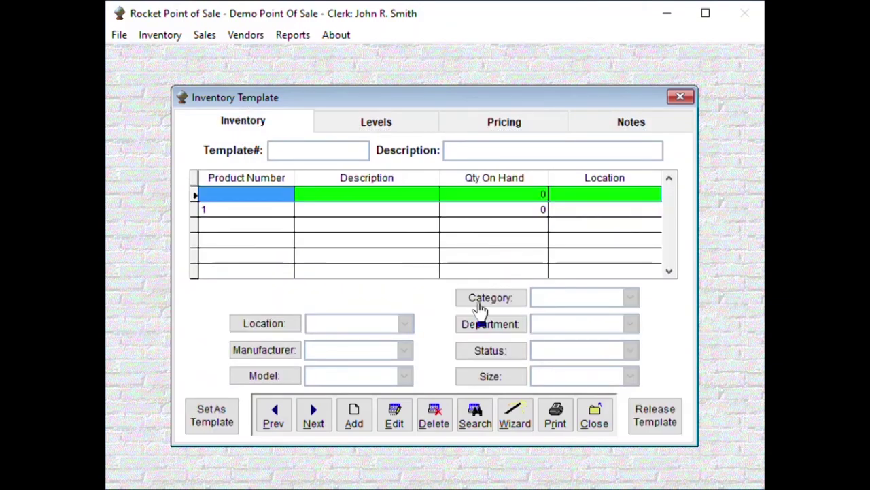
click(589, 416)
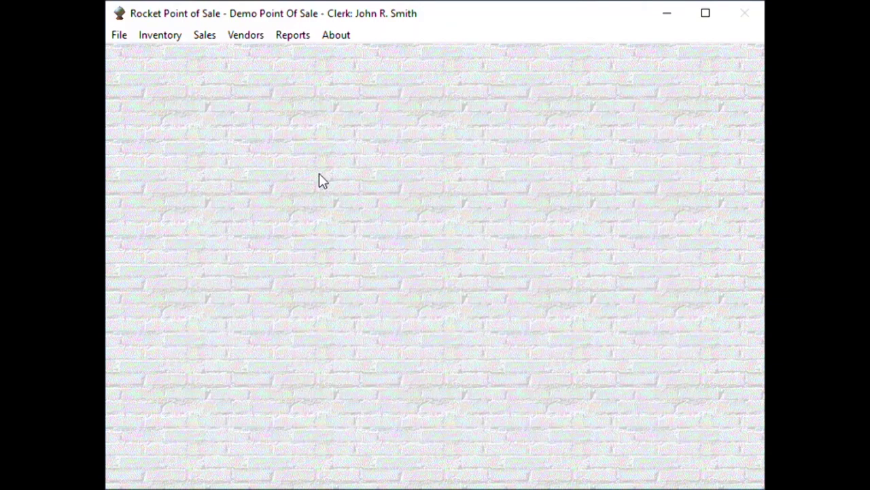
- Edit the customer template and set the default city to "Emmitsburg", state to "Md" and zip code to 21727
click(120, 35)
mouse_move(134, 69)
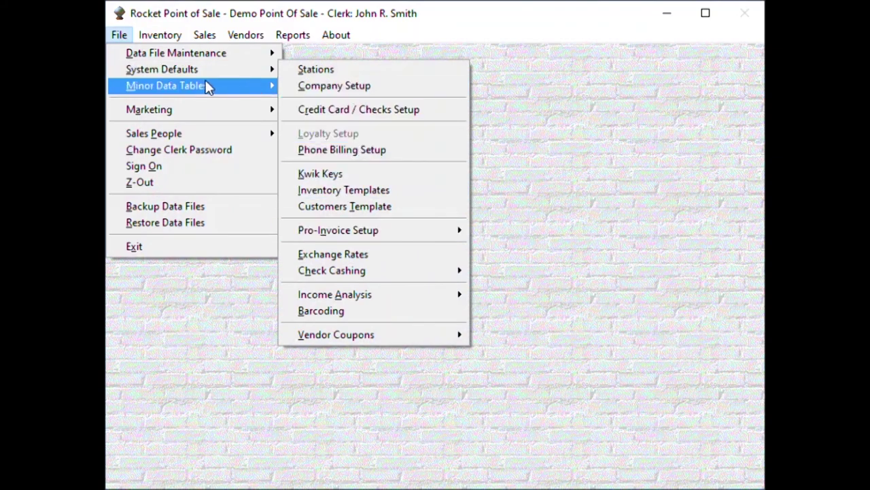
click(326, 216)
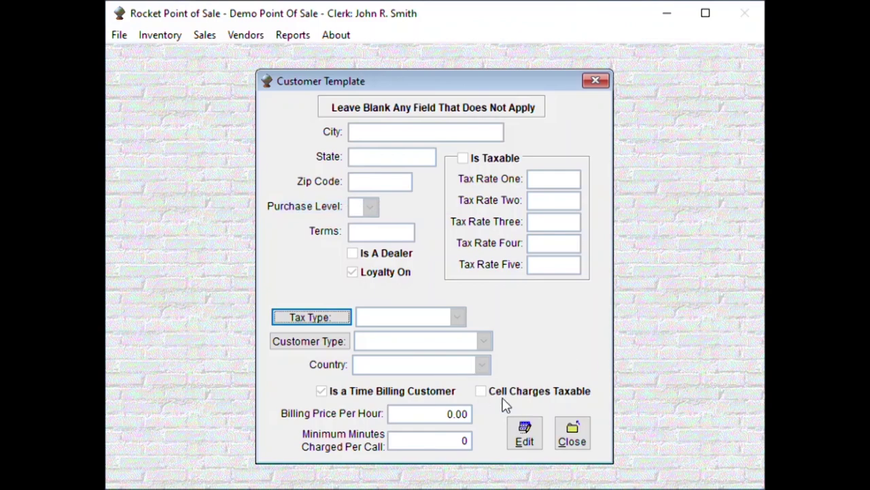
click(525, 436)
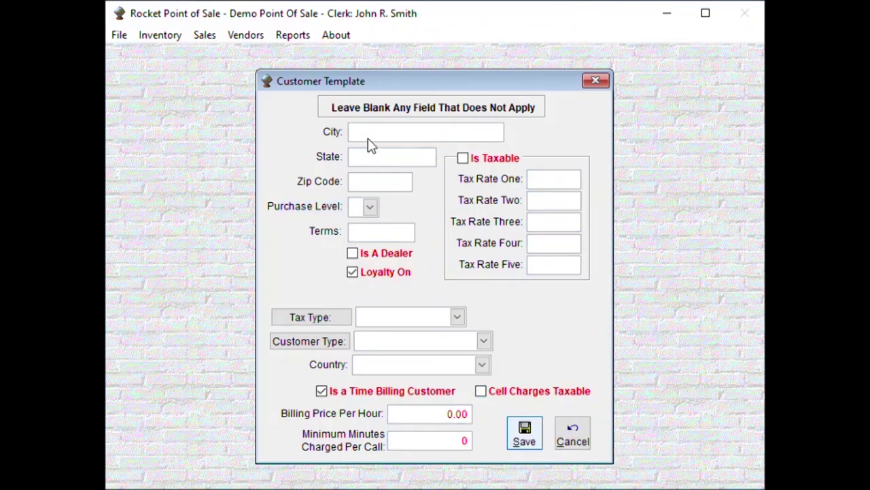
text(Emmitsburg)
click(371, 159)
text(Md)
click(372, 183)
text(21727)
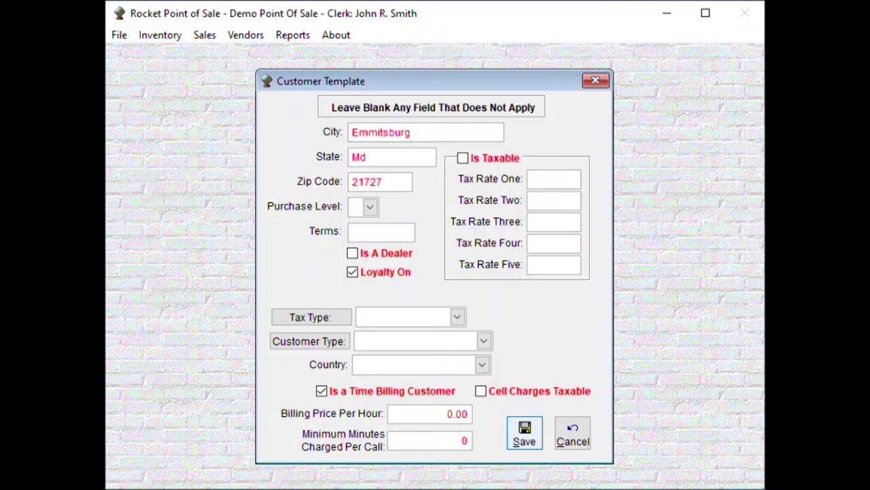
- Set the customer template's purchase level to A and its terms to "CashOnly"
click(371, 209)
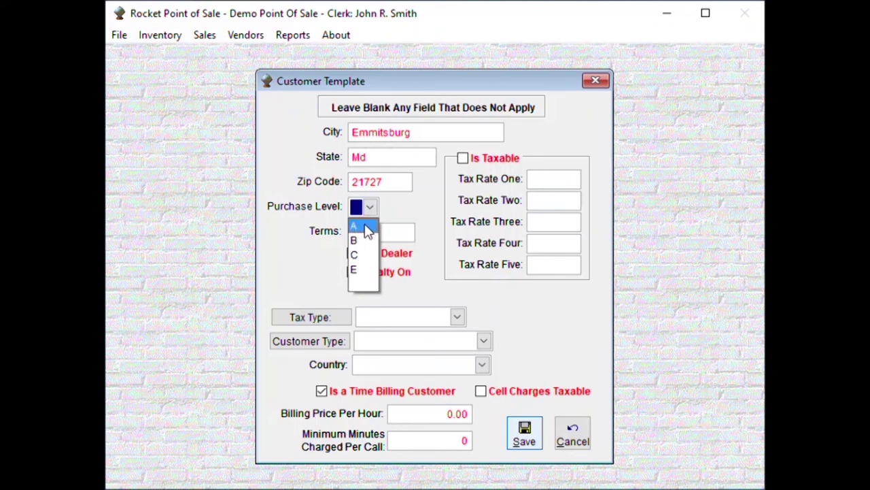
click(367, 232)
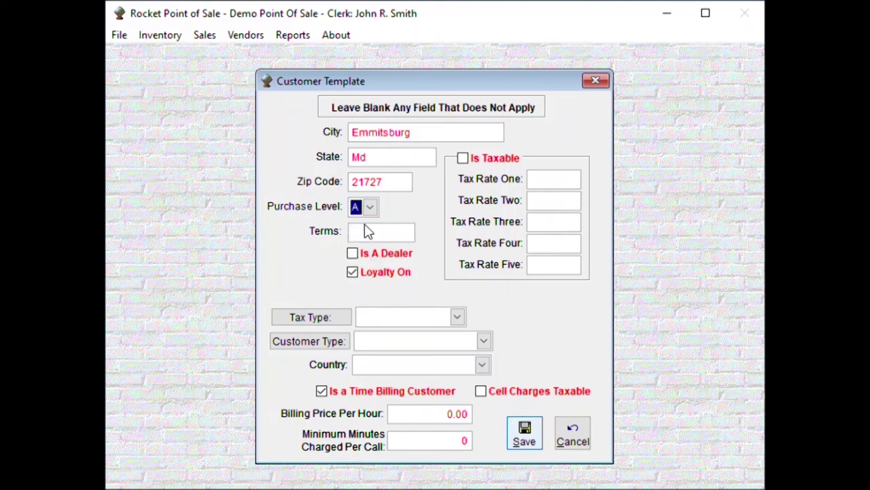
click(370, 208)
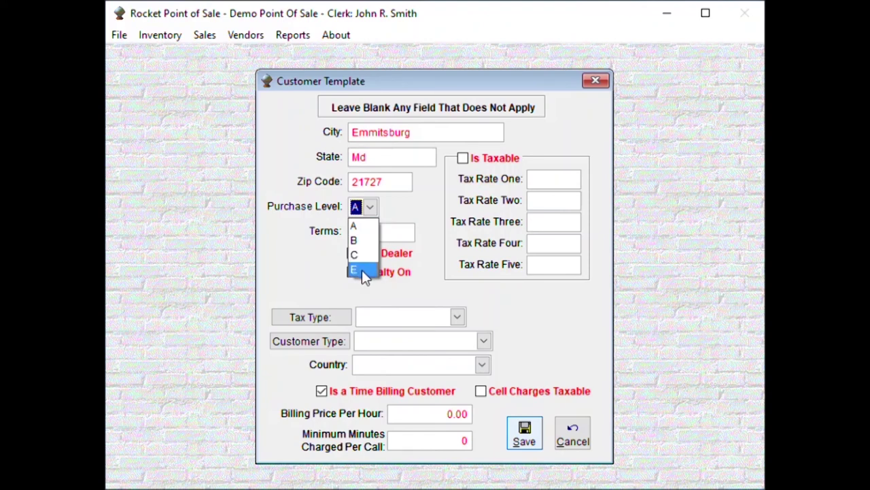
click(371, 208)
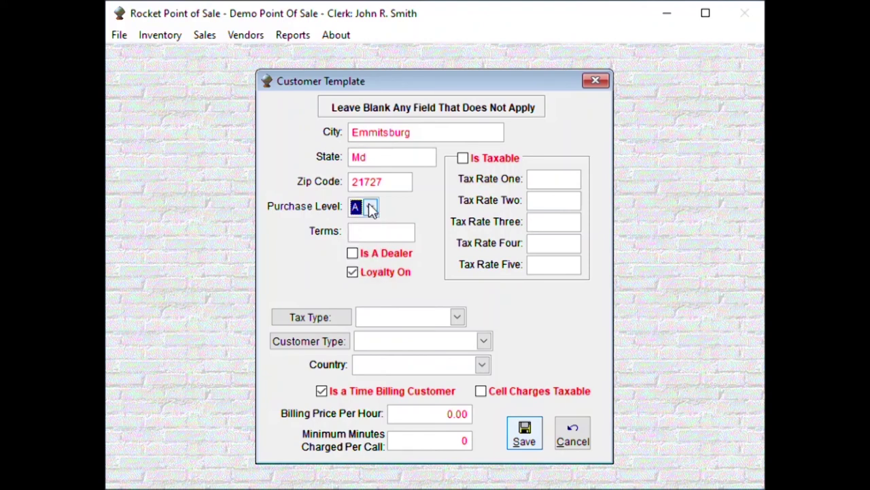
click(366, 232)
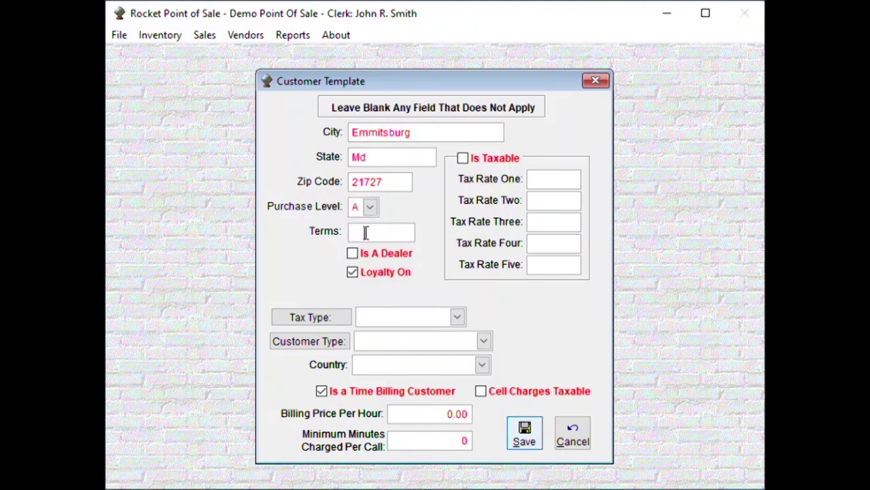
text(CashOnly)
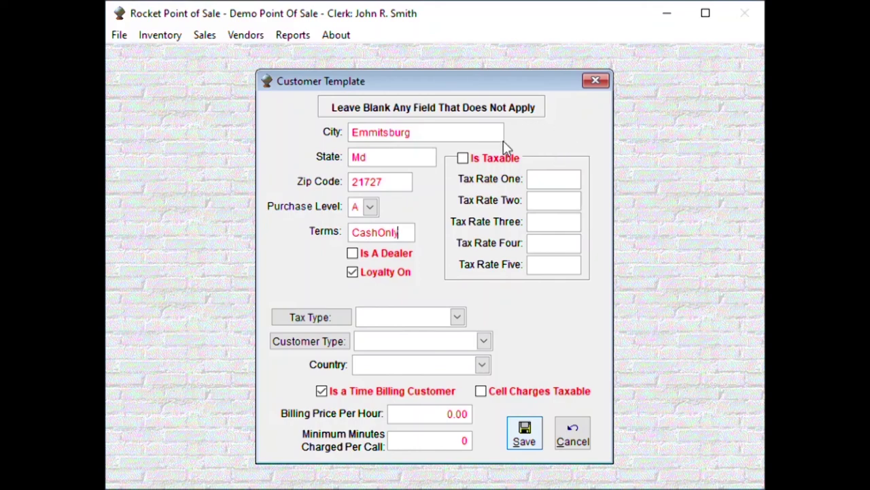
- Make the template customer taxable with Tax Rate One of 0.07, then save and close the customer template
click(463, 158)
click(552, 179)
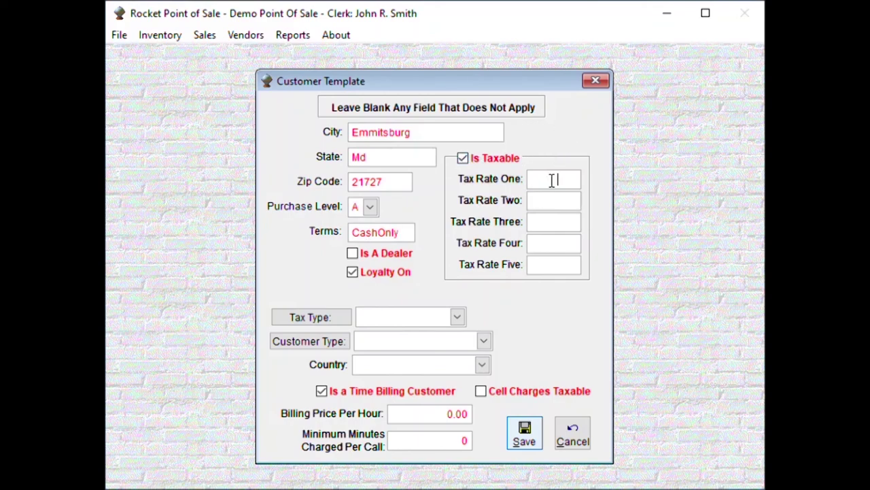
text(0.07)
click(460, 317)
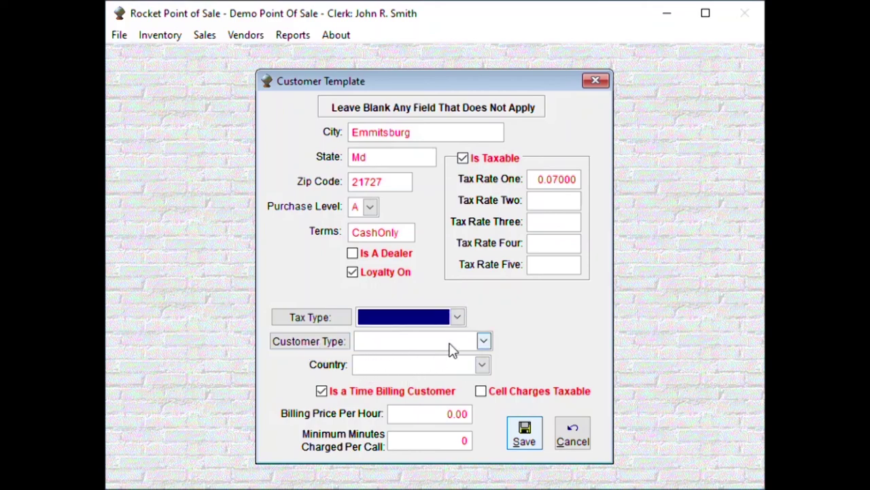
click(520, 438)
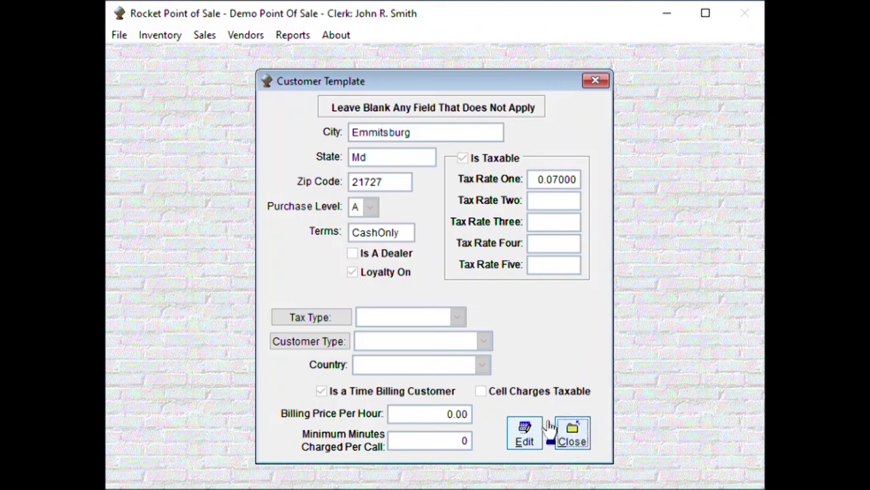
click(570, 432)
- Open the customer records from the customer search and add a new customer prefilled from the template
click(205, 35)
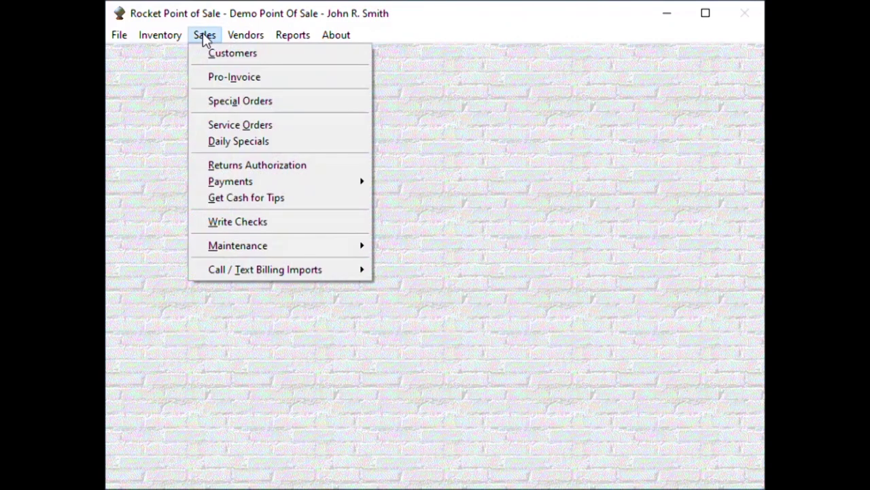
click(205, 55)
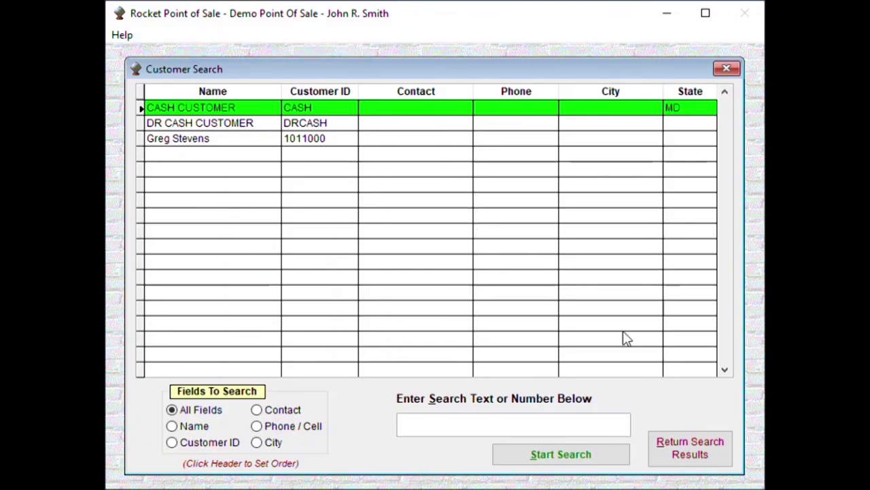
click(677, 445)
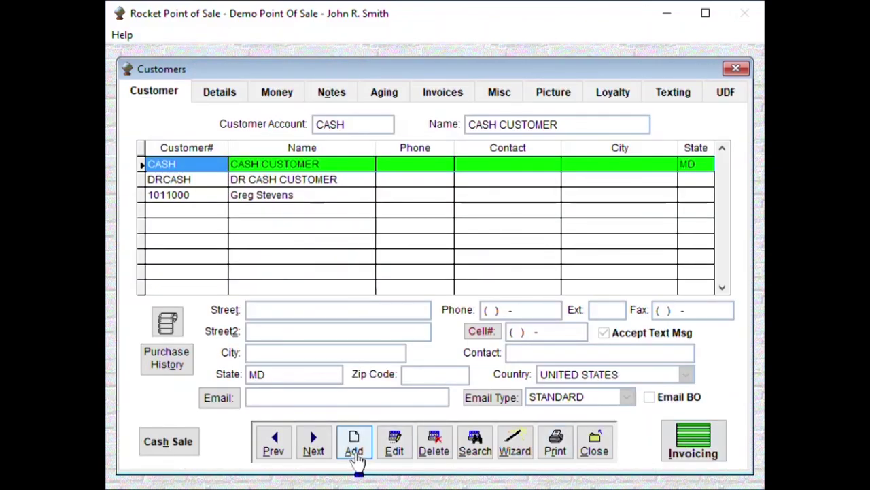
click(354, 450)
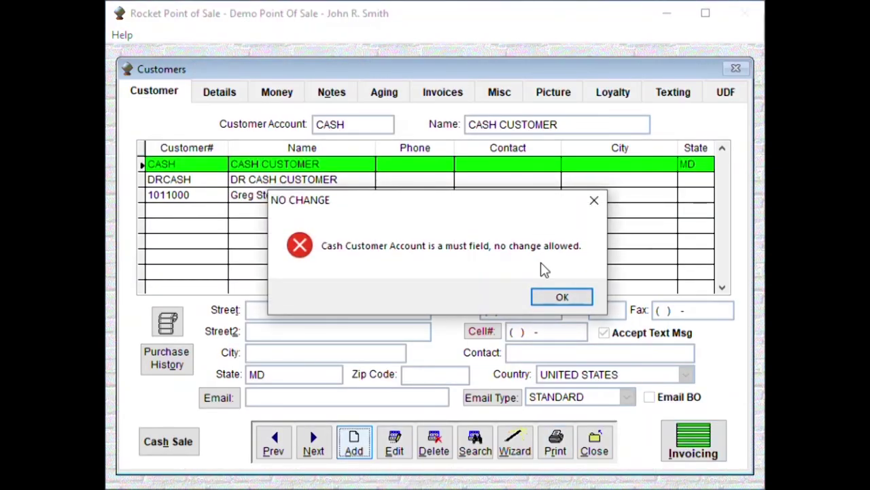
click(561, 297)
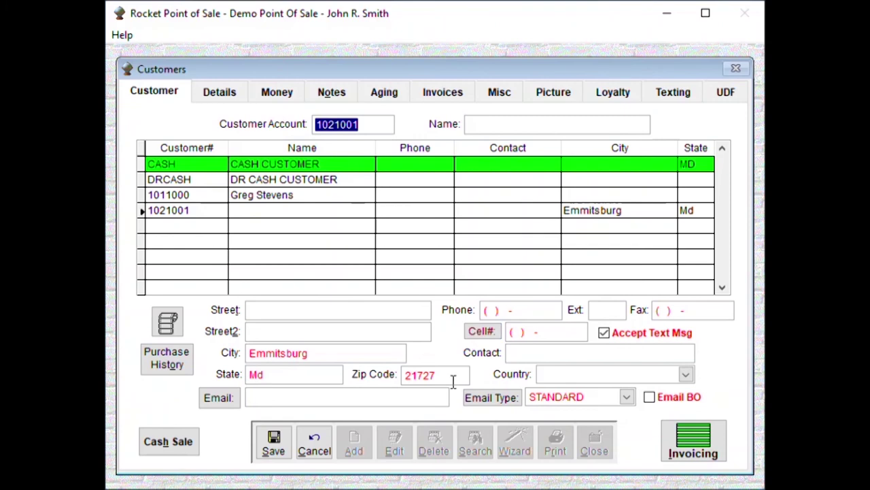
- Check the purchase level and tax details of the new customer, then save the record and close the customer records
click(219, 94)
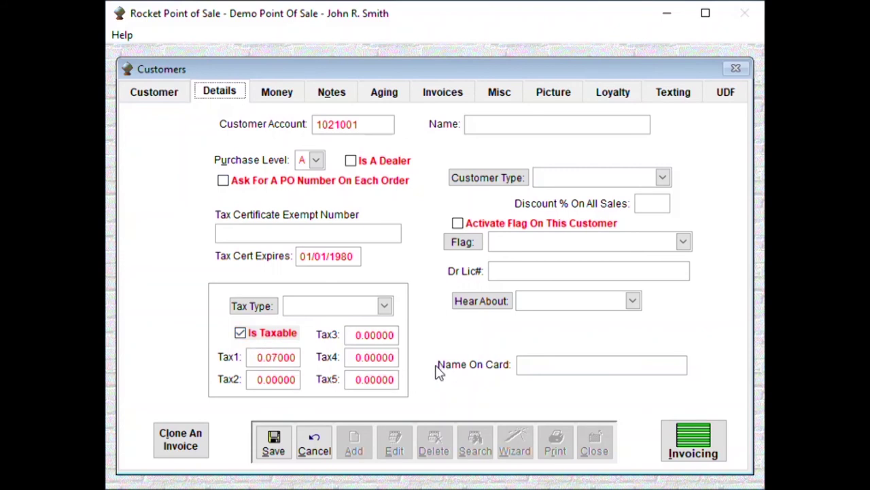
click(273, 442)
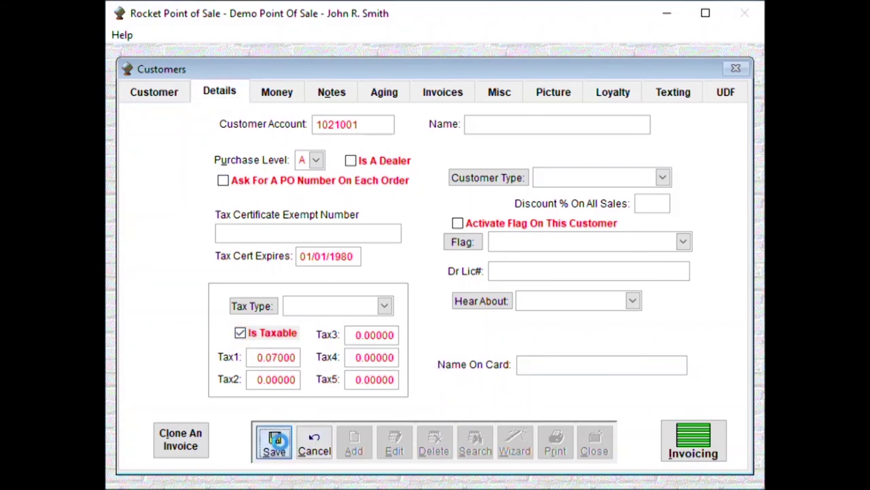
click(595, 441)
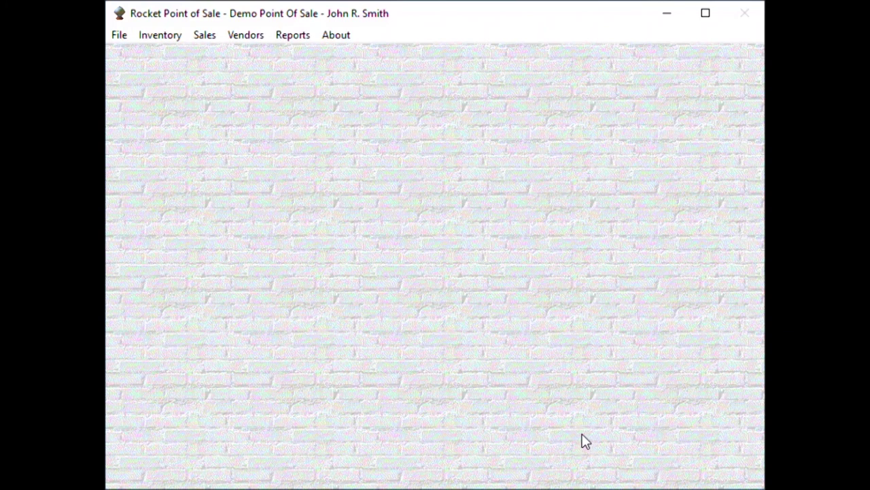
- Exit the point-of-sale program and confirm quitting
click(118, 36)
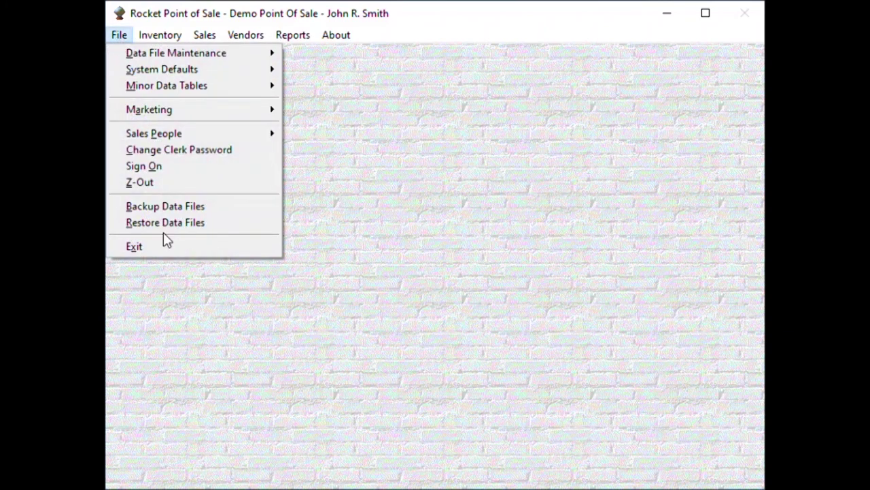
click(140, 248)
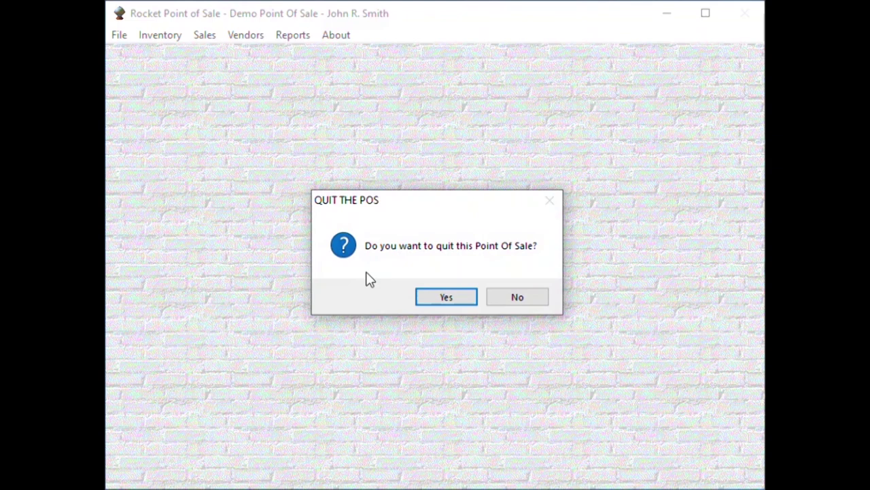
click(454, 302)
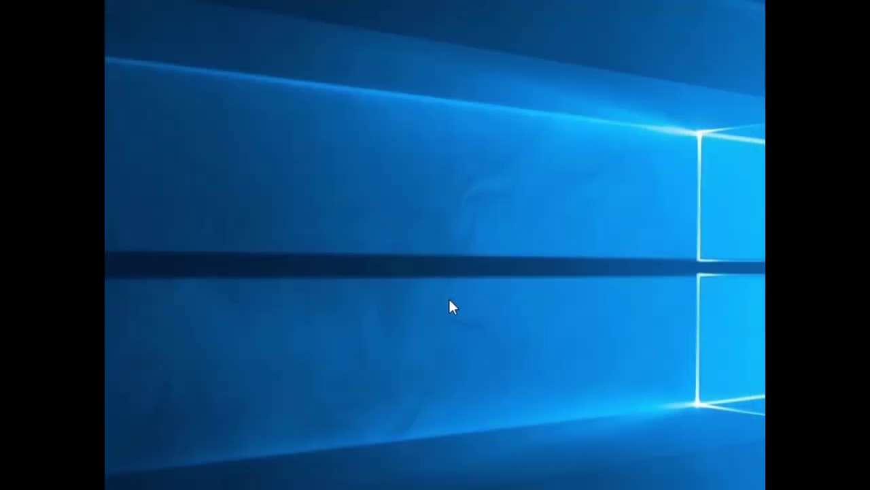